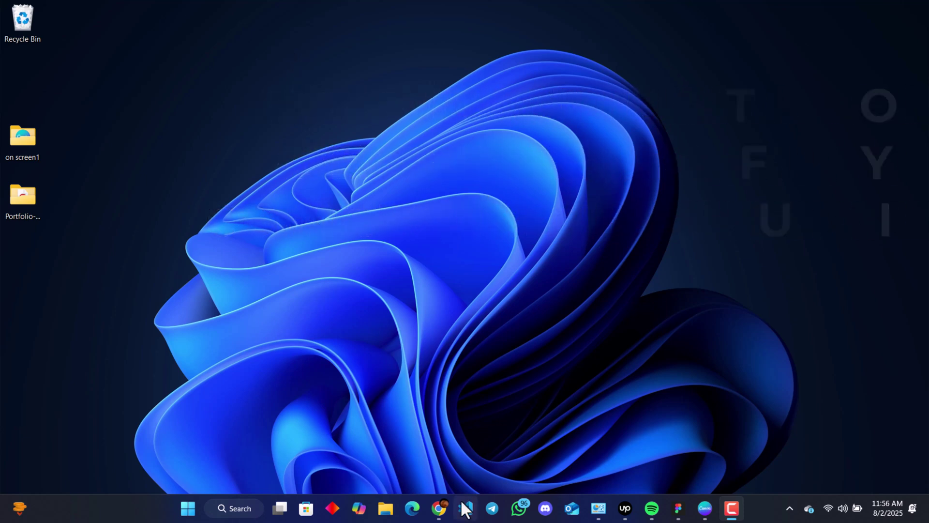
Launch Chrome and run a Google search for 'comfyui'.
{"action": "left_click", "coordinate": [450, 509]}
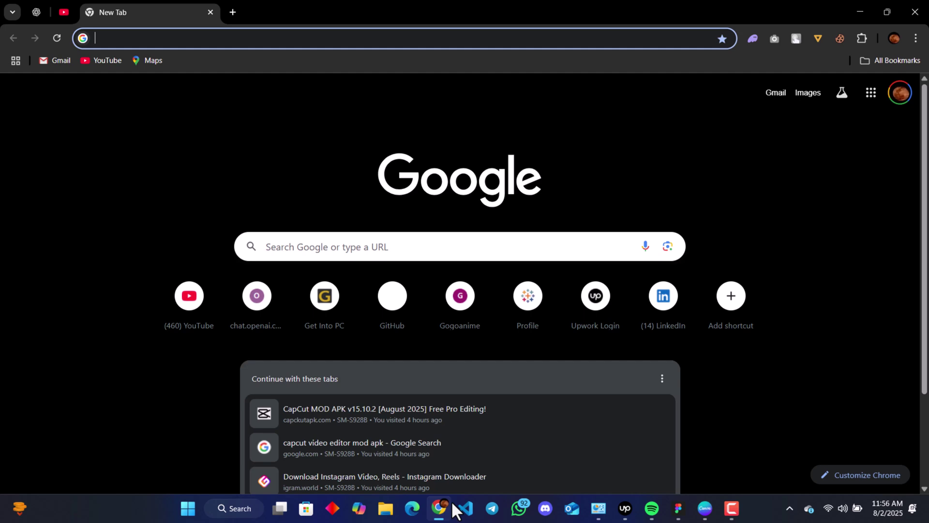
{"action": "left_click", "coordinate": [370, 248]}
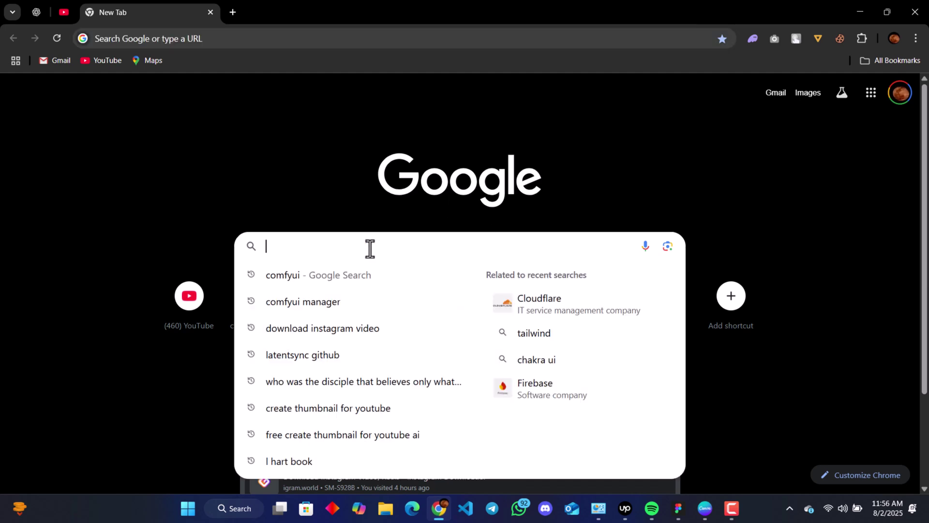
{"action": "type", "text": "c"}
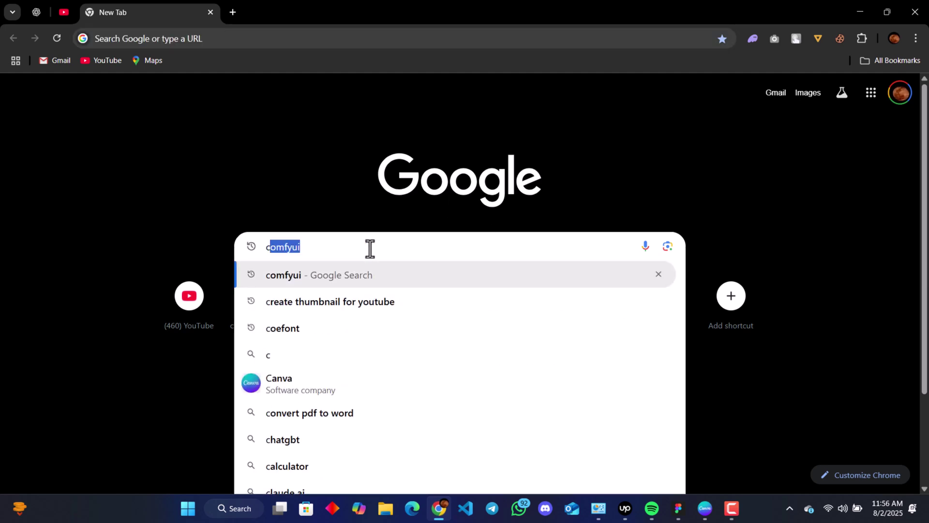
{"action": "key", "text": "Right"}
{"action": "key", "text": "Return"}
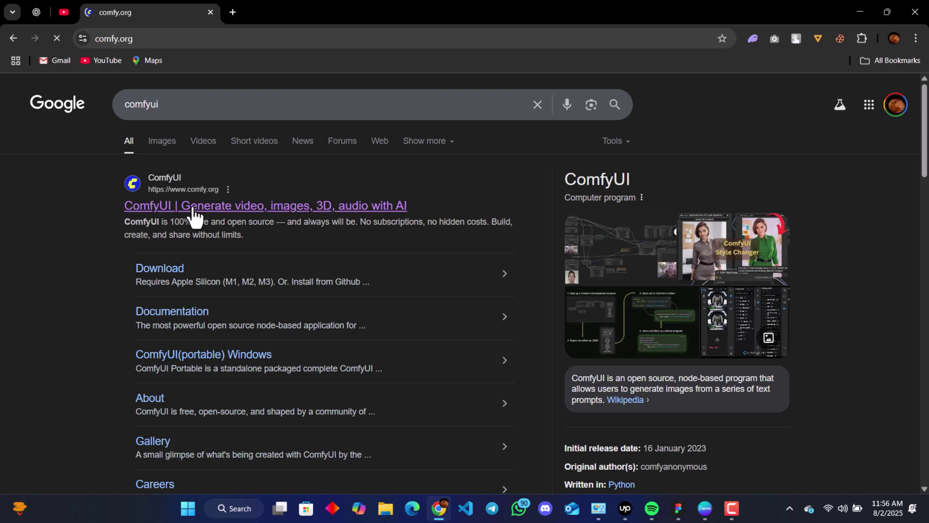
Browse the comfy.org homepage and go to its Download page.
{"action": "scroll", "coordinate": [458, 326], "scroll_direction": "down", "scroll_amount": 10}
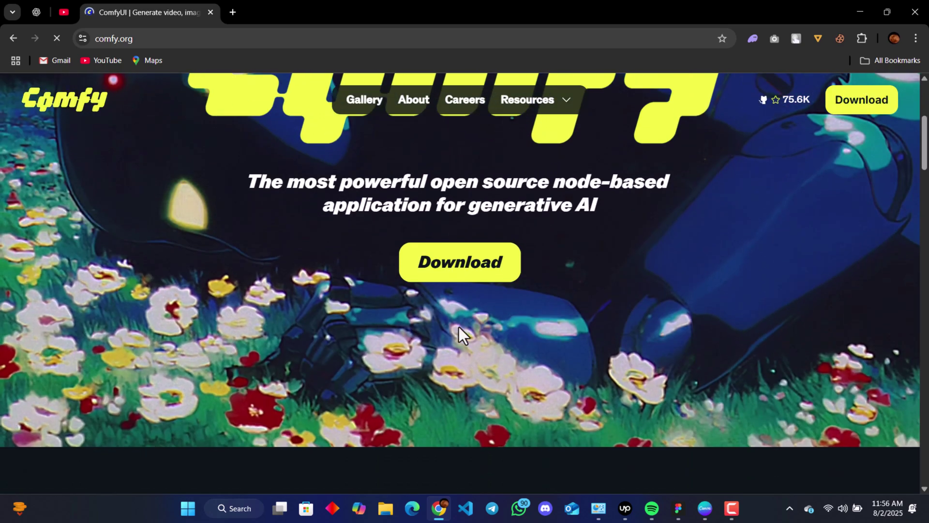
{"action": "scroll", "coordinate": [458, 324], "scroll_direction": "up", "scroll_amount": 7}
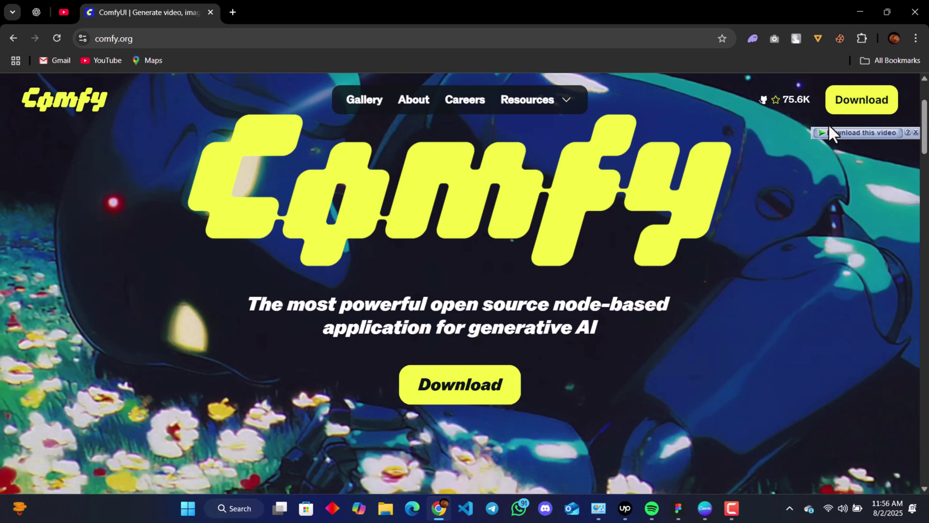
{"action": "left_click", "coordinate": [847, 115]}
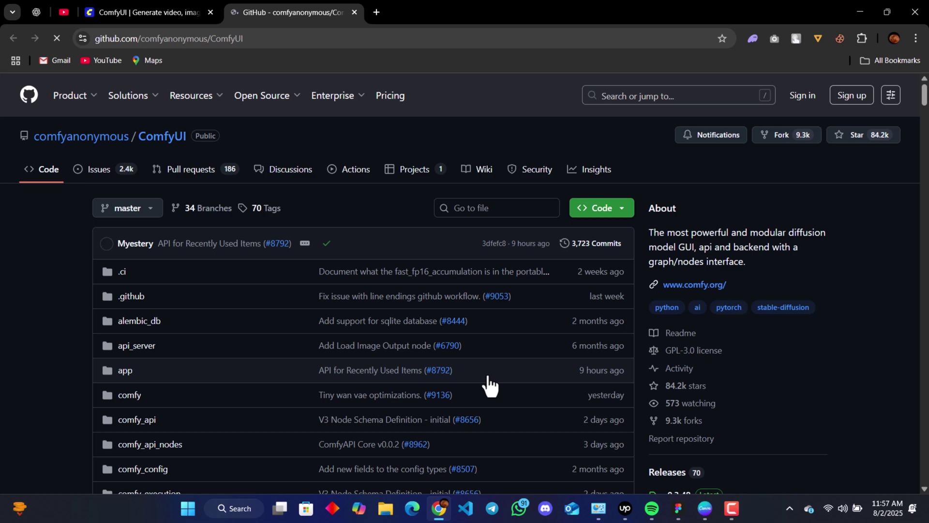
Scroll through the comfyanonymous/ComfyUI GitHub repository README.
{"action": "scroll", "coordinate": [490, 385], "scroll_direction": "down", "scroll_amount": 9}
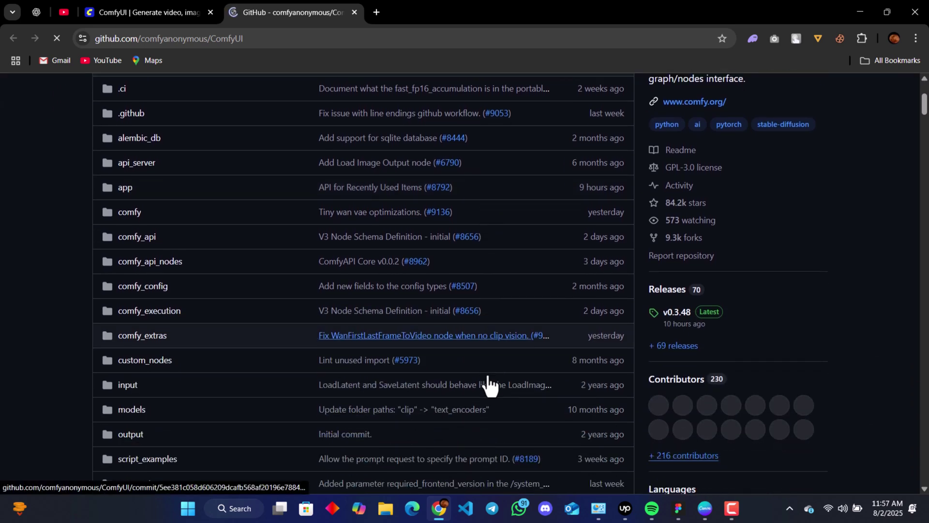
{"action": "scroll", "coordinate": [490, 385], "scroll_direction": "down", "scroll_amount": 13}
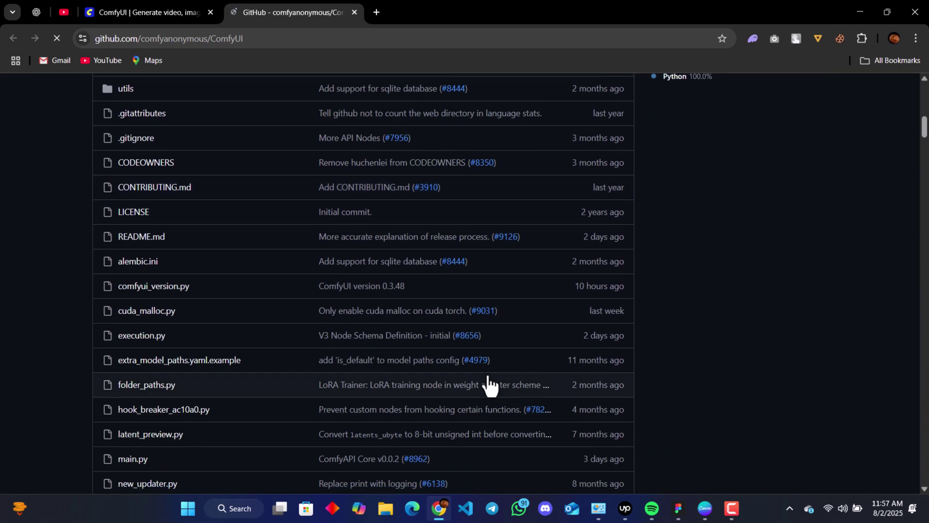
{"action": "scroll", "coordinate": [490, 384], "scroll_direction": "down", "scroll_amount": 7}
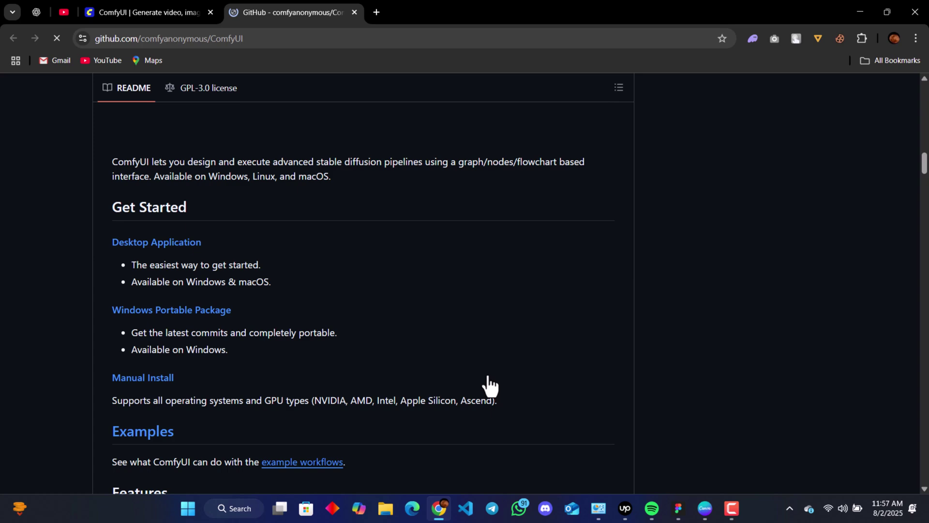
{"action": "scroll", "coordinate": [490, 385], "scroll_direction": "up", "scroll_amount": 1}
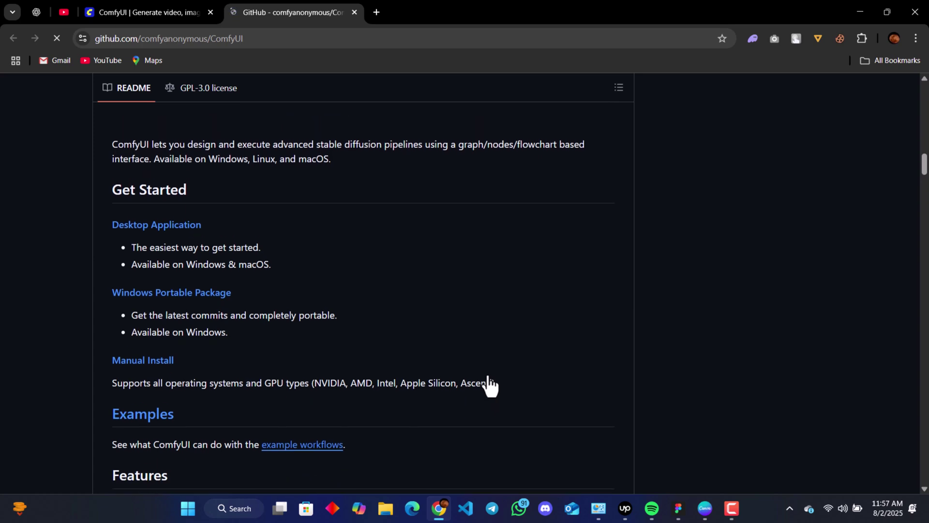
{"action": "scroll", "coordinate": [490, 385], "scroll_direction": "down", "scroll_amount": 5}
{"action": "scroll", "coordinate": [490, 384], "scroll_direction": "down", "scroll_amount": 3}
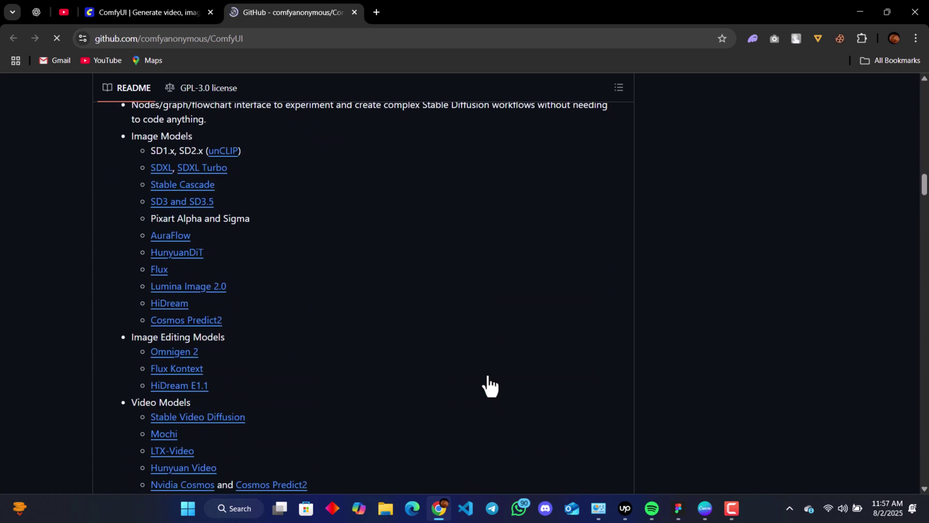
{"action": "scroll", "coordinate": [490, 385], "scroll_direction": "down", "scroll_amount": 15}
{"action": "scroll", "coordinate": [489, 384], "scroll_direction": "up", "scroll_amount": 5}
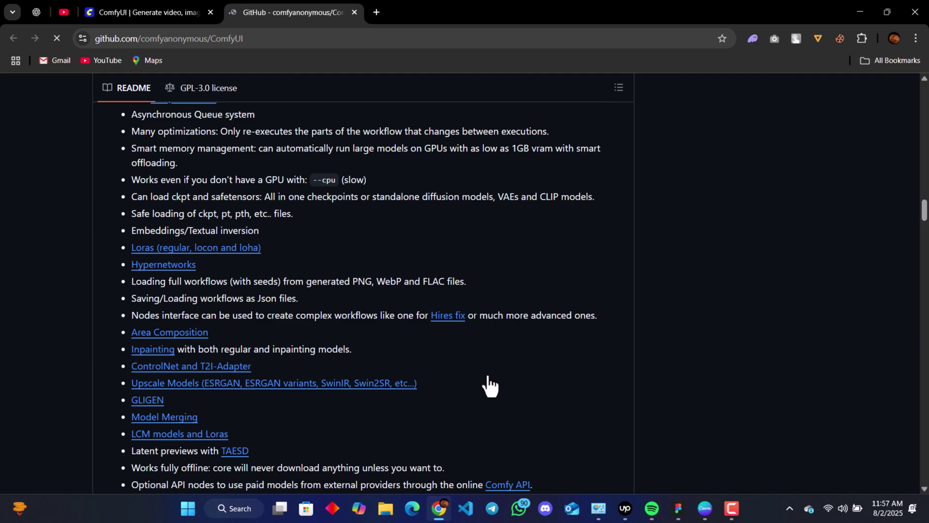
{"action": "scroll", "coordinate": [490, 385], "scroll_direction": "up", "scroll_amount": 20}
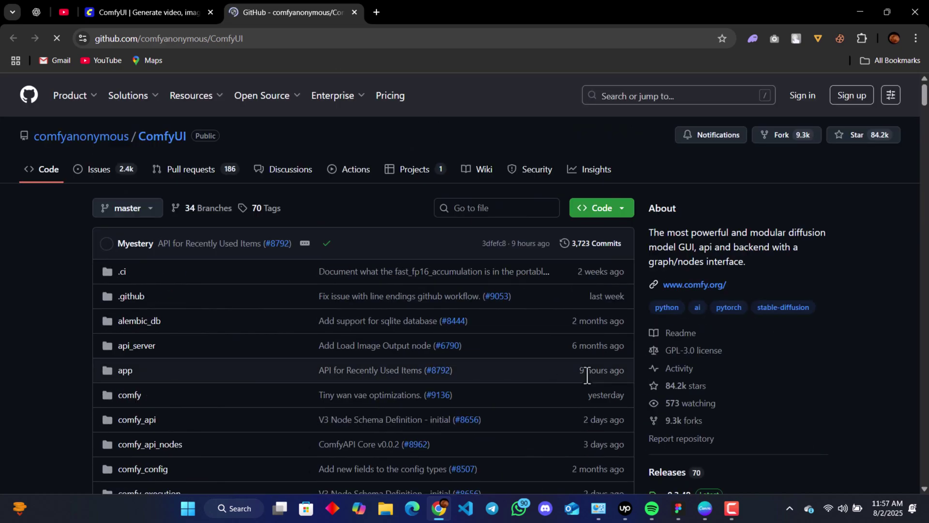
{"action": "scroll", "coordinate": [587, 375], "scroll_direction": "down", "scroll_amount": 4}
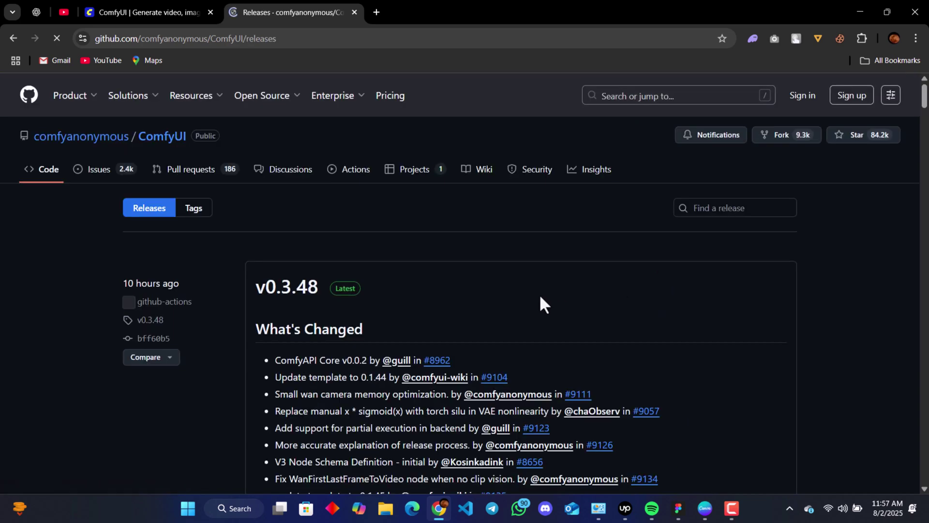
Download ComfyUI_windows_portable_nvidia.7z (1.99 GB) from the v0.3.48 release assets.
{"action": "scroll", "coordinate": [541, 298], "scroll_direction": "down", "scroll_amount": 7}
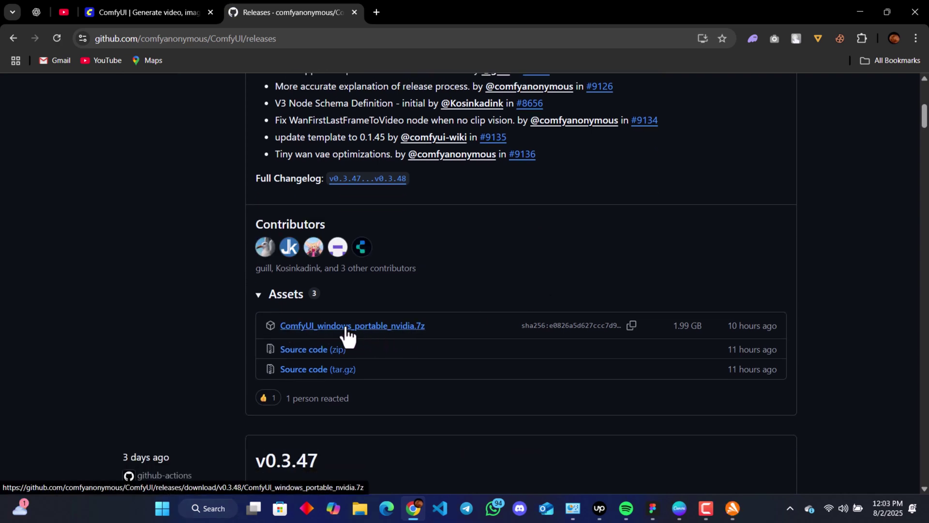
{"action": "left_click", "coordinate": [288, 327]}
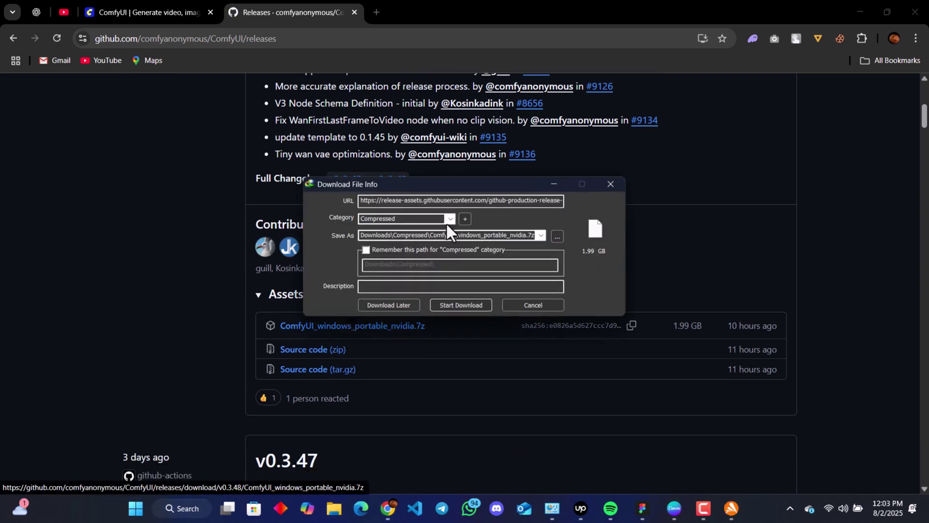
{"action": "left_click", "coordinate": [437, 301]}
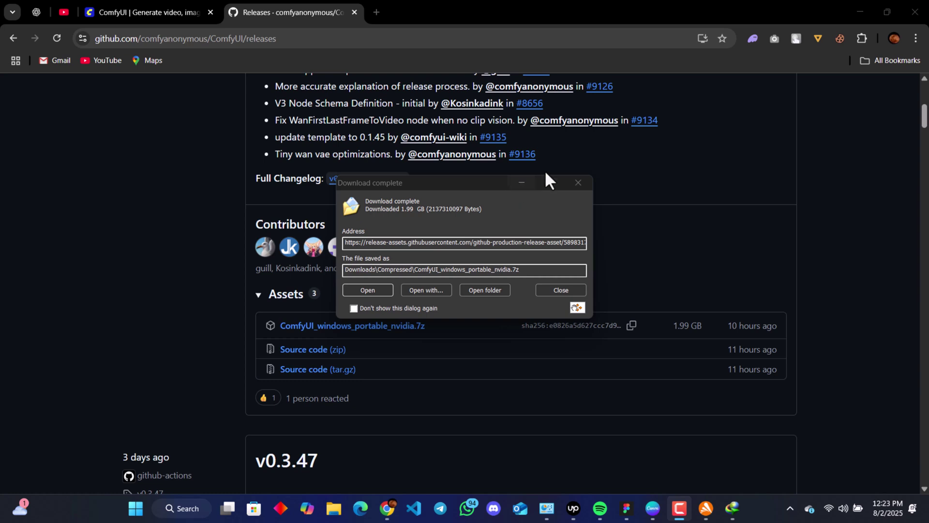
In a new tab, search Google for '7 zip download'.
{"action": "left_click", "coordinate": [576, 182]}
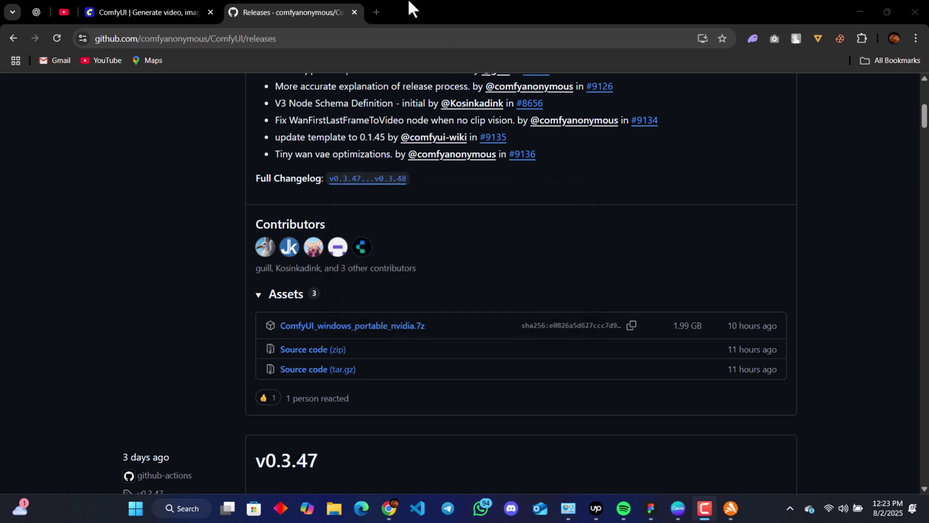
{"action": "left_click", "coordinate": [377, 12]}
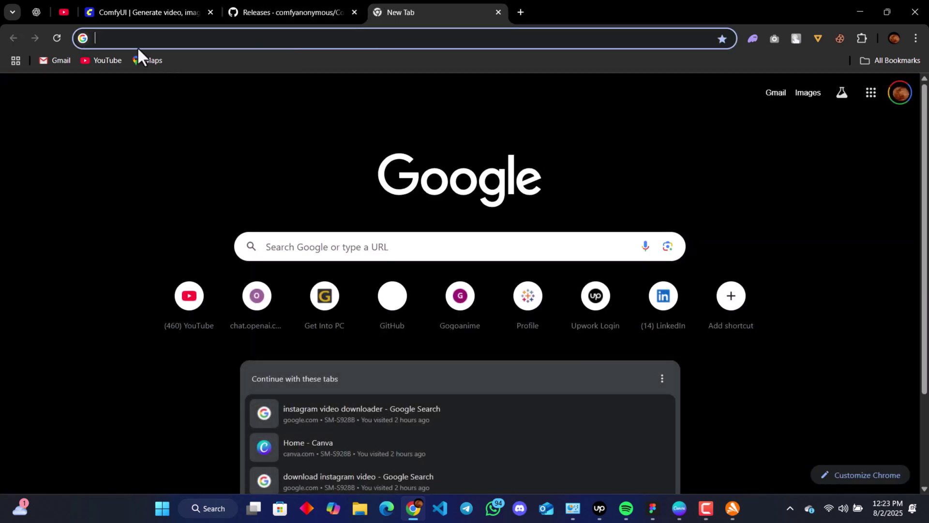
{"action": "left_click", "coordinate": [168, 34]}
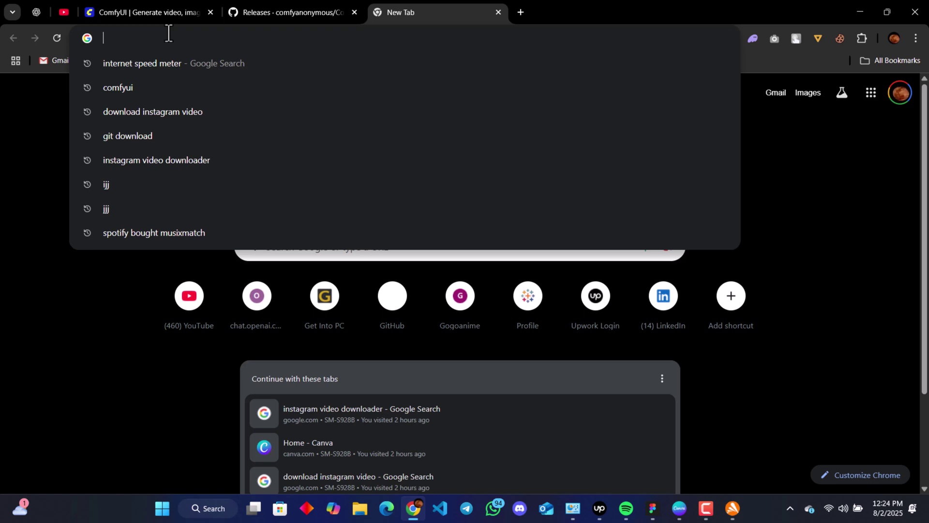
{"action": "type", "text": "7zip"}
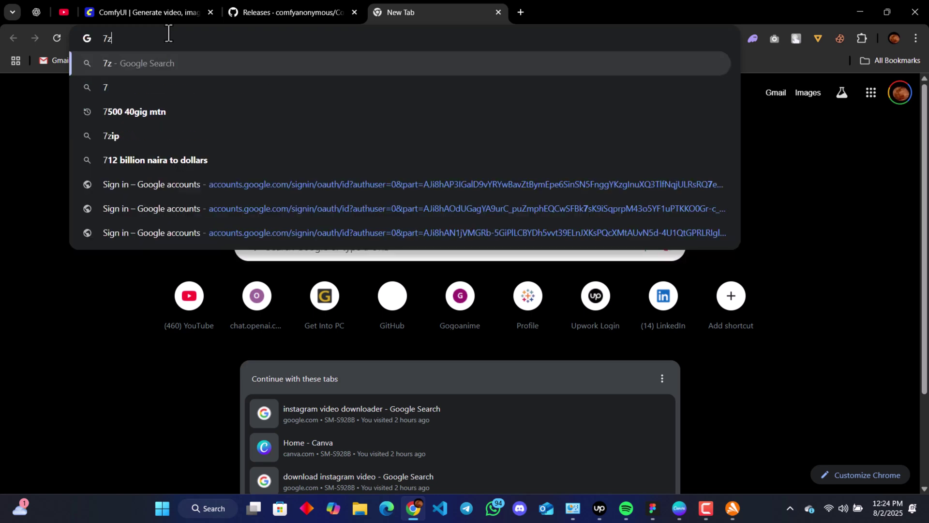
{"action": "key", "text": "Down"}
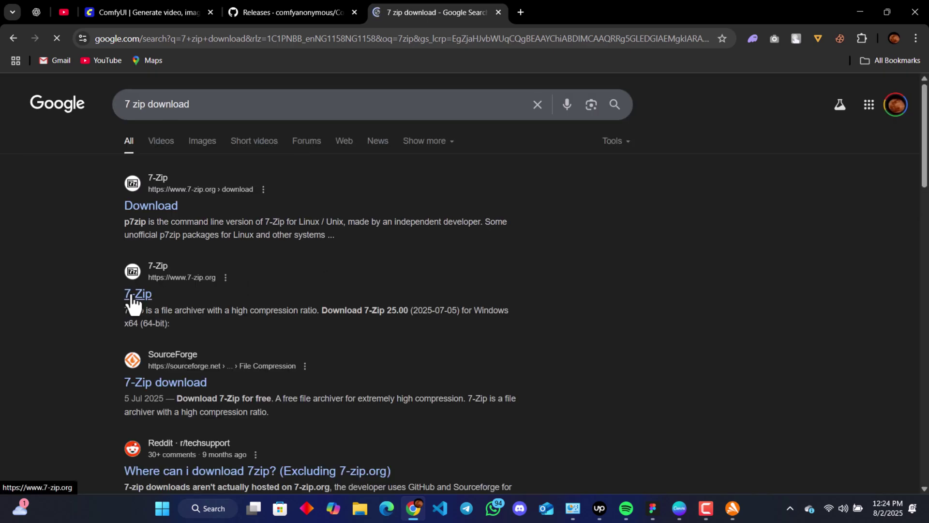
Download the 64-bit 7-Zip installer 7z2500-x64.exe (1.56 MB) from 7-zip.org.
{"action": "left_click", "coordinate": [131, 296]}
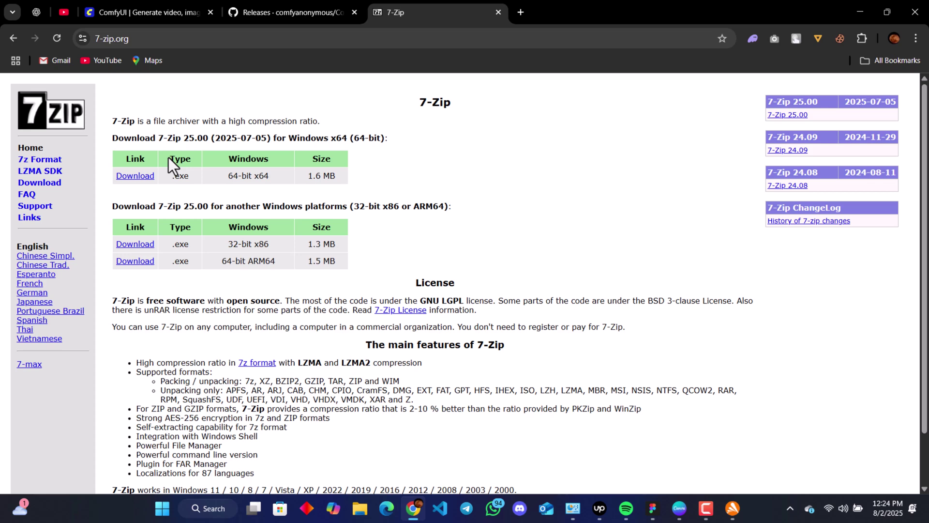
{"action": "left_click", "coordinate": [140, 179]}
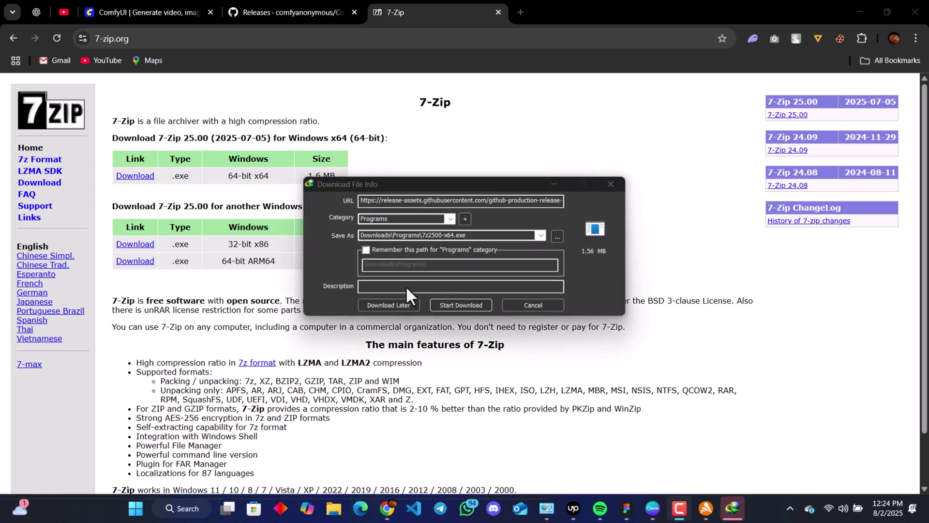
{"action": "left_click", "coordinate": [476, 308]}
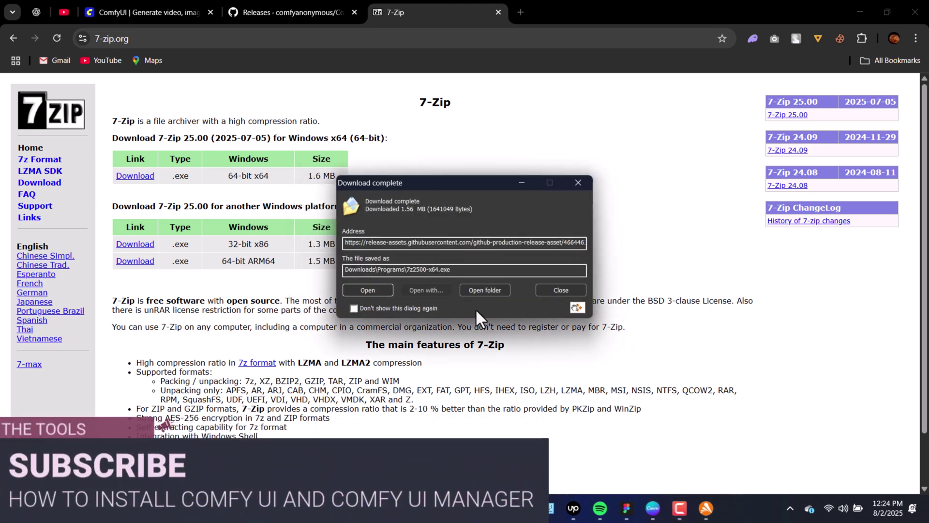
{"action": "left_click", "coordinate": [579, 186]}
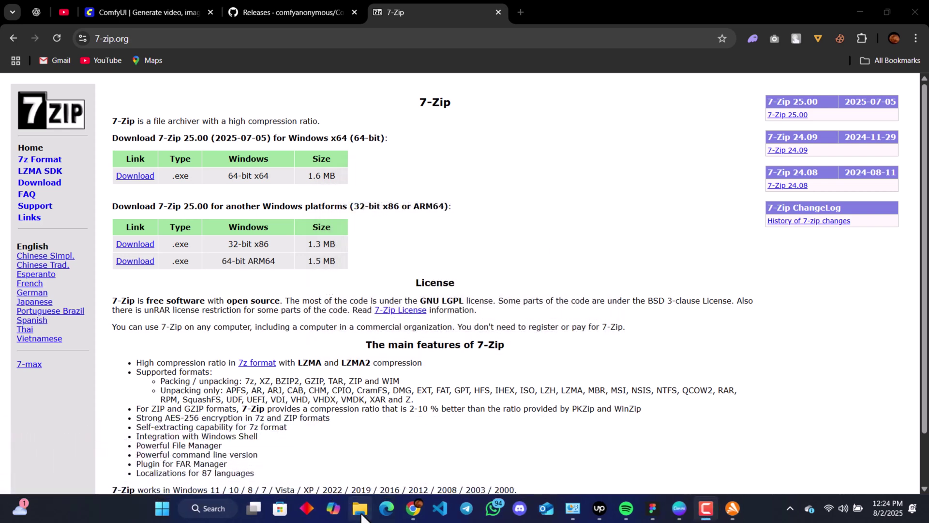
Install 7-Zip 25.00 (x64) to the default folder from Downloads\Programs\7z2500-x64.
{"action": "left_click", "coordinate": [361, 516]}
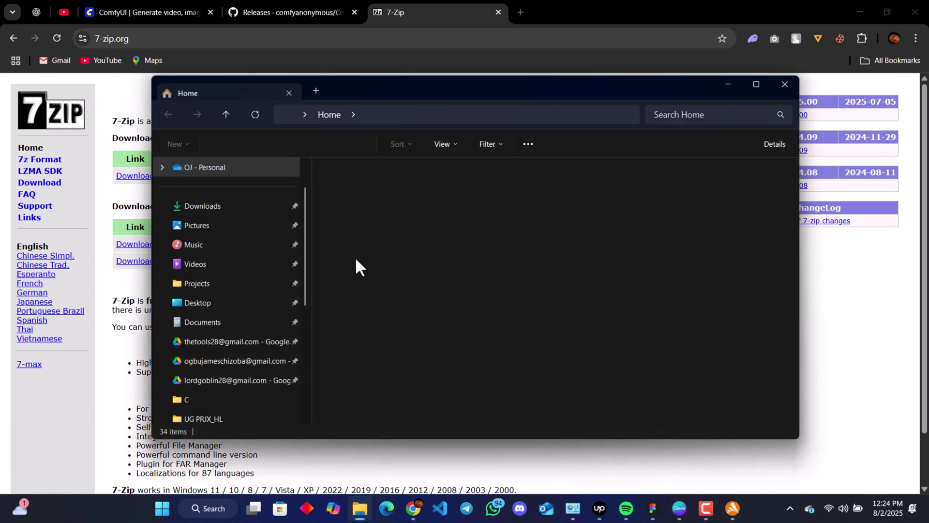
{"action": "left_click", "coordinate": [205, 211]}
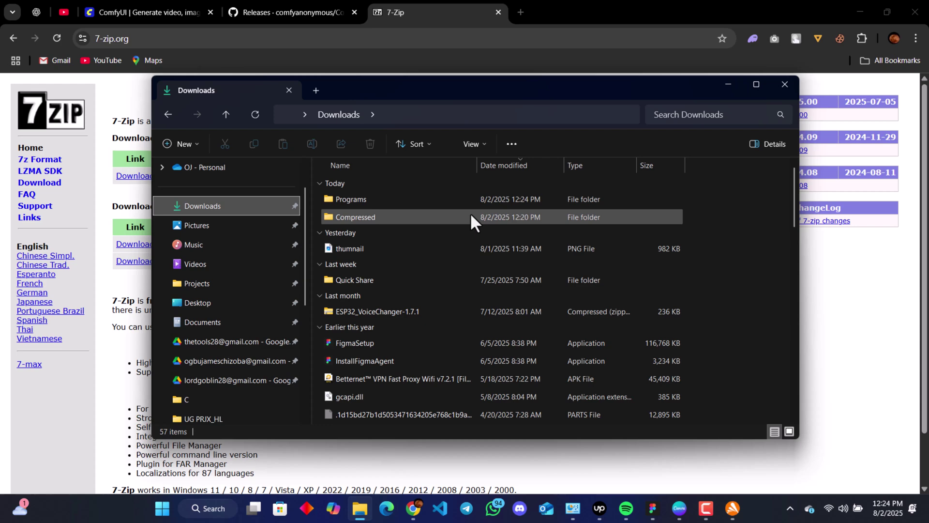
{"action": "double_click", "coordinate": [357, 199]}
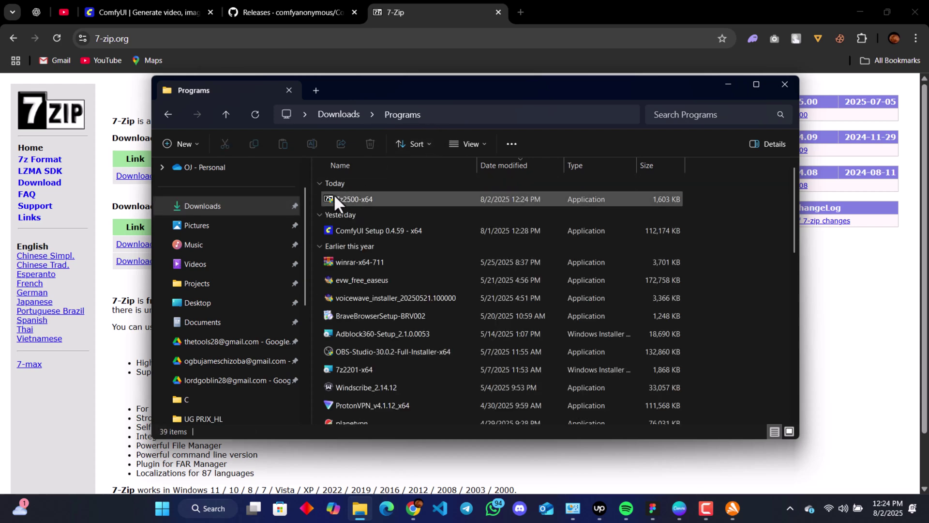
{"action": "double_click", "coordinate": [333, 194]}
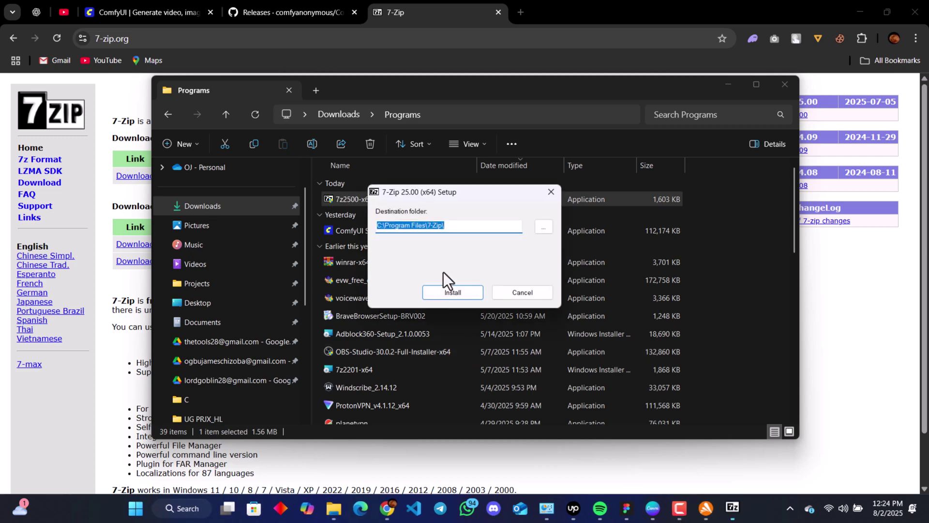
{"action": "left_click", "coordinate": [446, 291]}
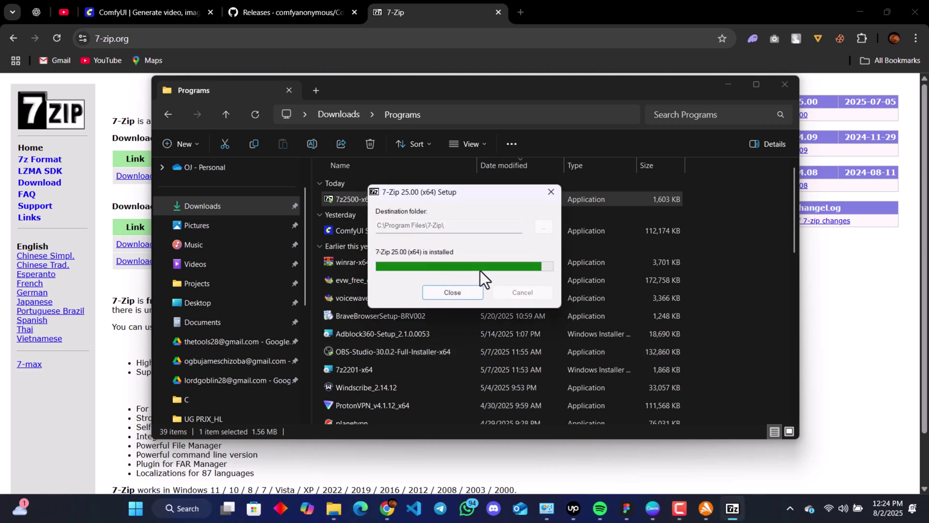
{"action": "left_click", "coordinate": [449, 295]}
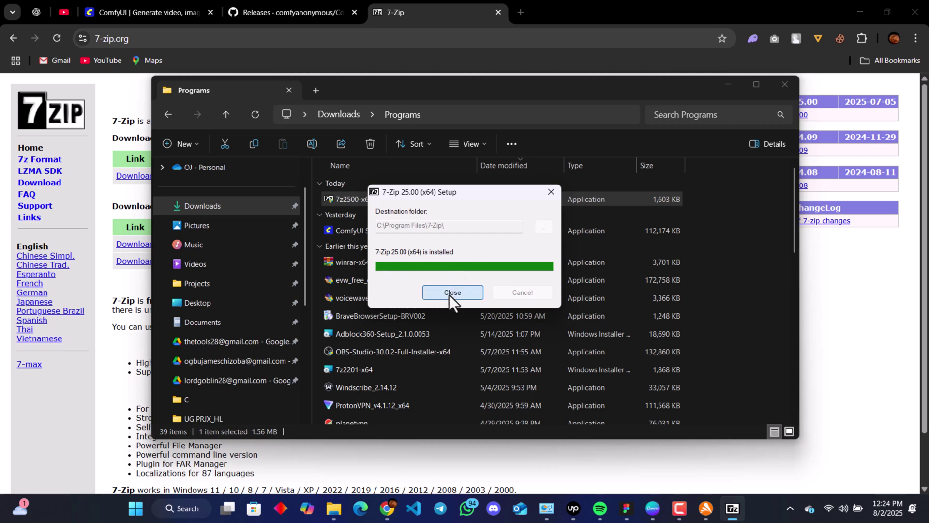
Cut ComfyUI_windows_portable_nvidia.7z from Downloads\Compressed and go to C:\Projects.
{"action": "left_click", "coordinate": [165, 115]}
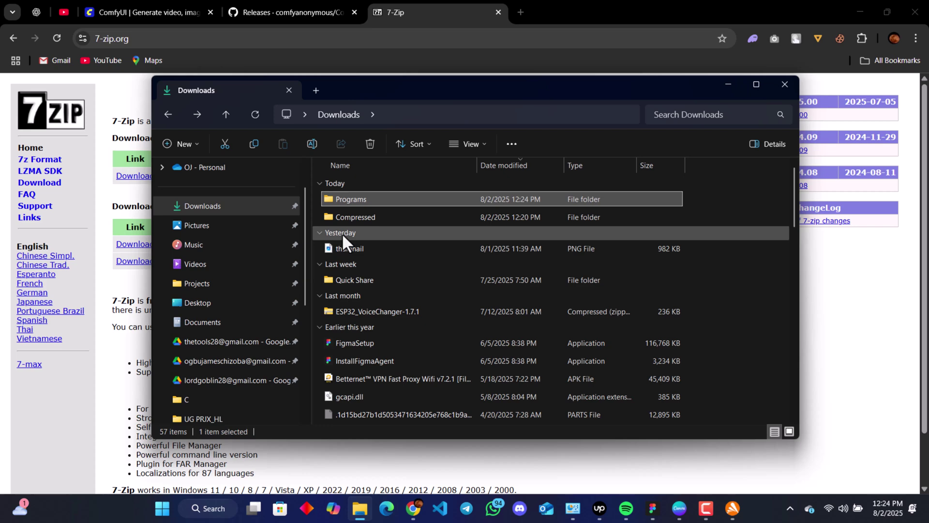
{"action": "double_click", "coordinate": [361, 218]}
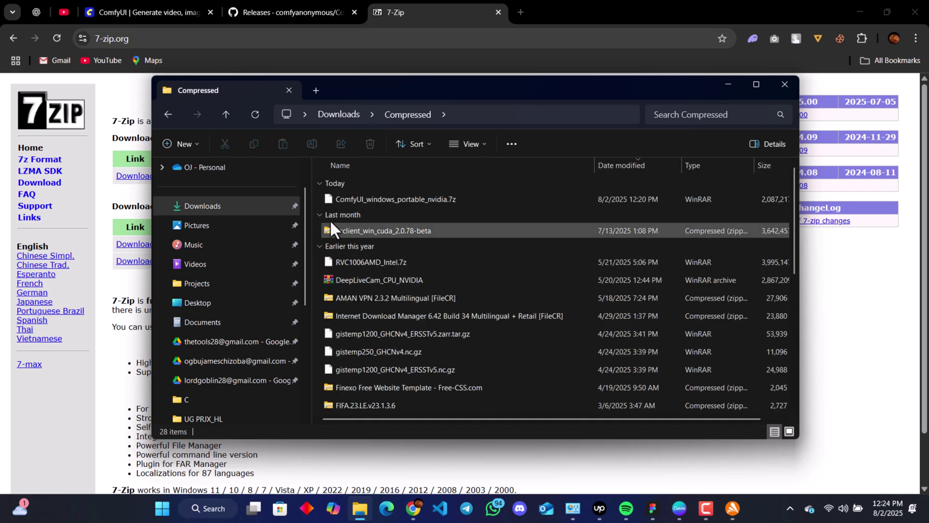
{"action": "left_click", "coordinate": [439, 200]}
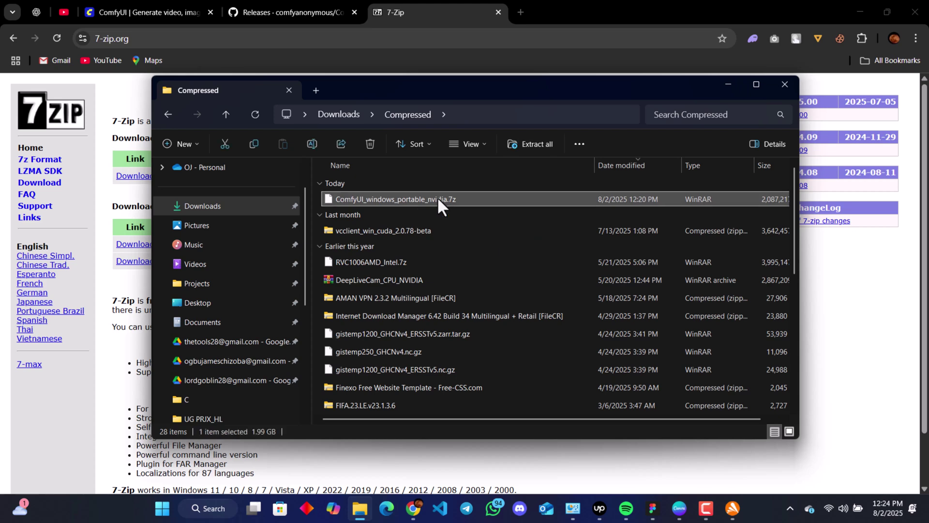
{"action": "right_click", "coordinate": [439, 204]}
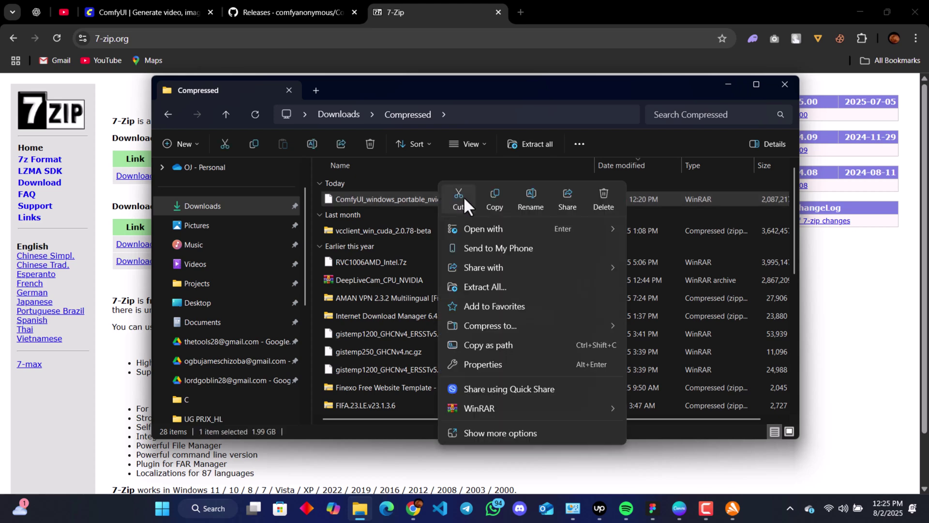
{"action": "left_click", "coordinate": [446, 202]}
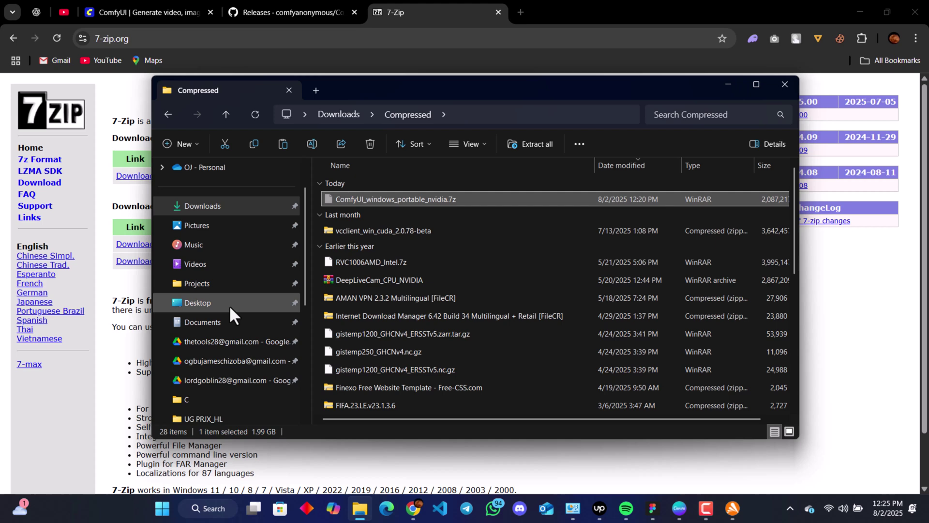
{"action": "left_click", "coordinate": [251, 284]}
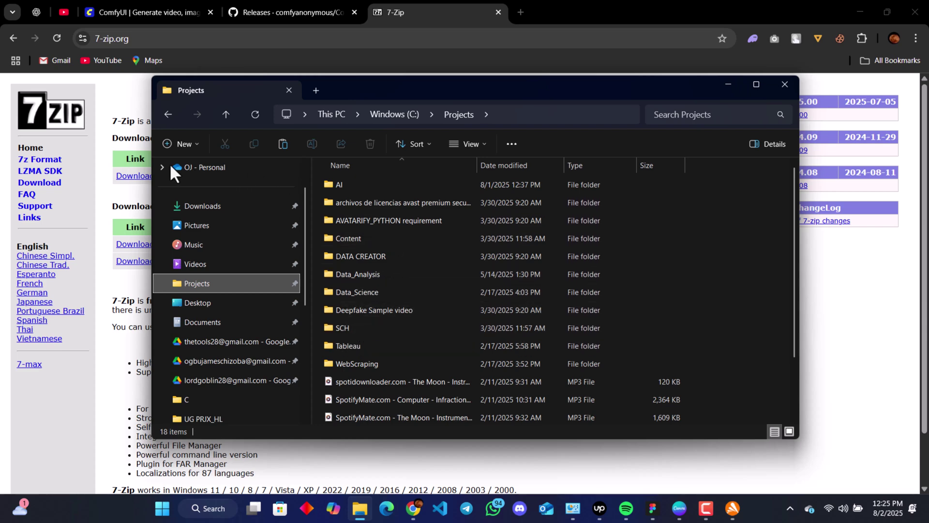
Paste the ComfyUI archive into the C:\Projects\AI folder.
{"action": "double_click", "coordinate": [353, 185]}
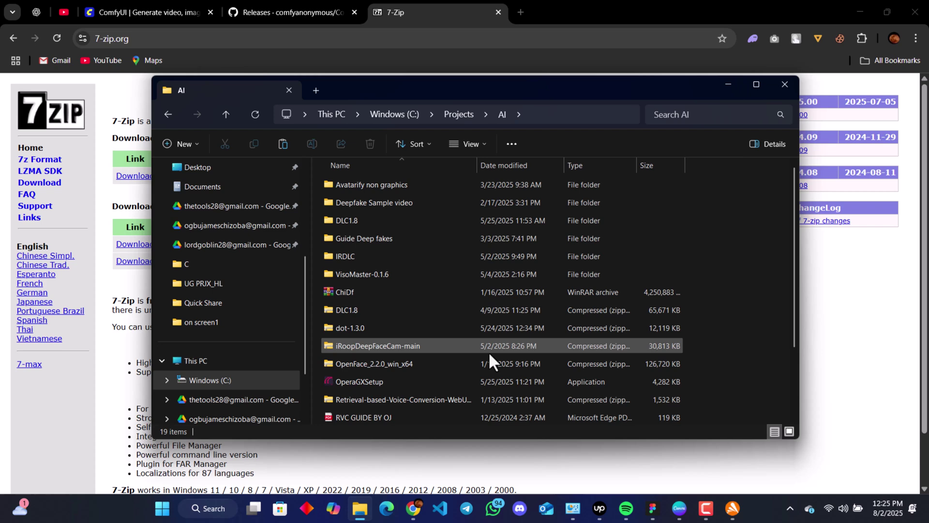
{"action": "scroll", "coordinate": [489, 351], "scroll_direction": "down", "scroll_amount": 2}
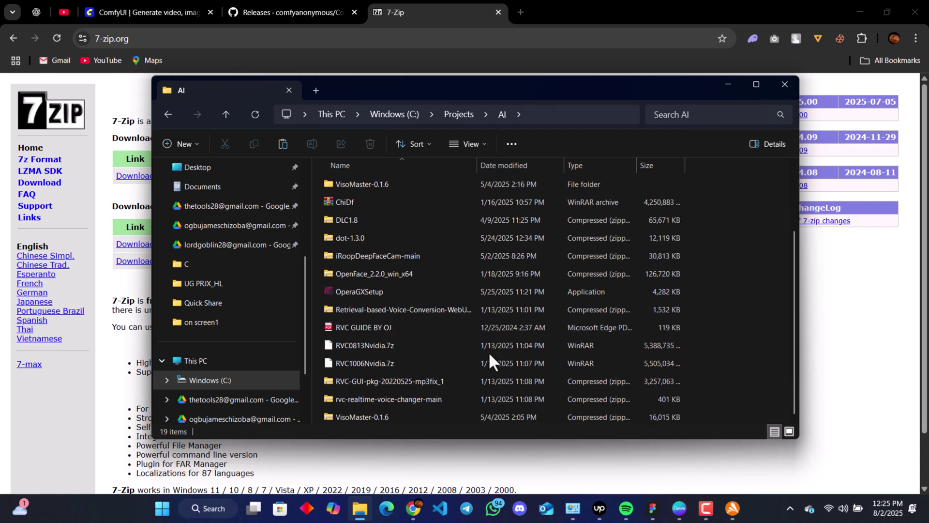
{"action": "right_click", "coordinate": [746, 347]}
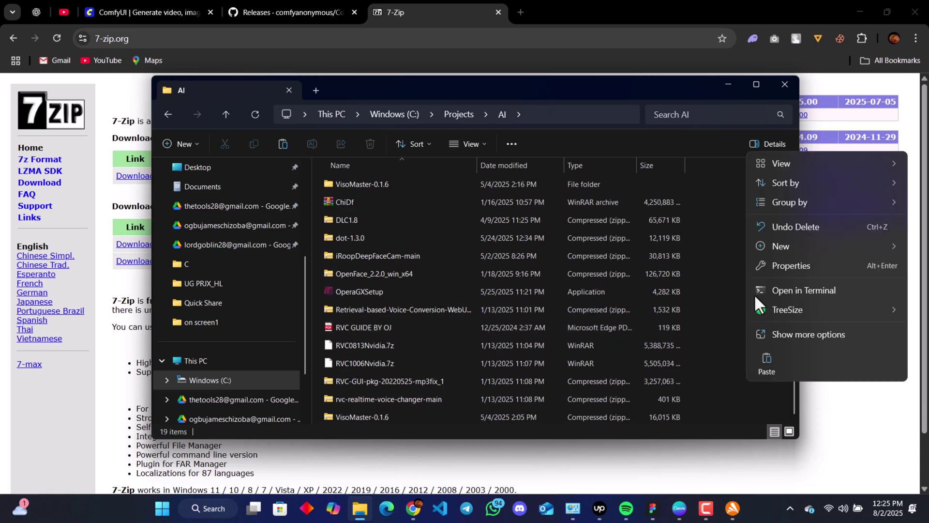
{"action": "left_click", "coordinate": [771, 365]}
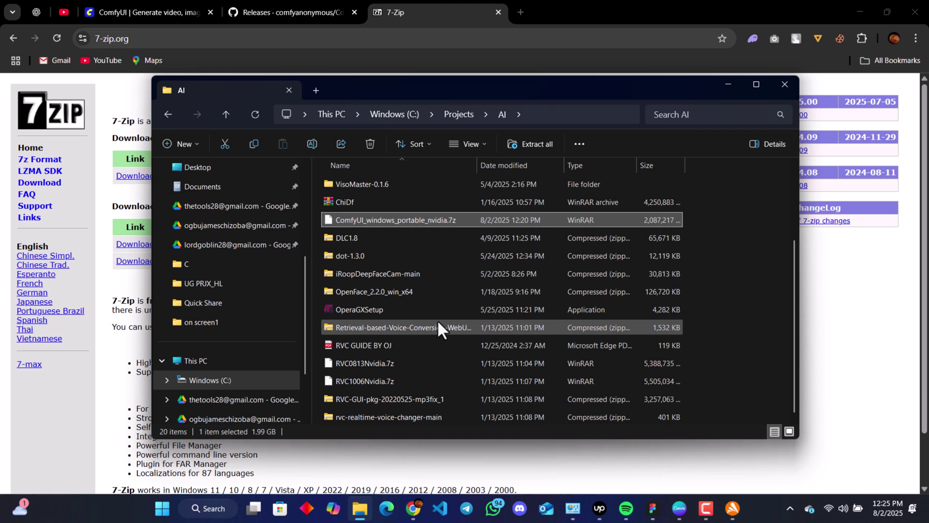
Extract the archive with WinRAR into a ComfyUI_windows_portable_nvidia folder.
{"action": "right_click", "coordinate": [352, 220]}
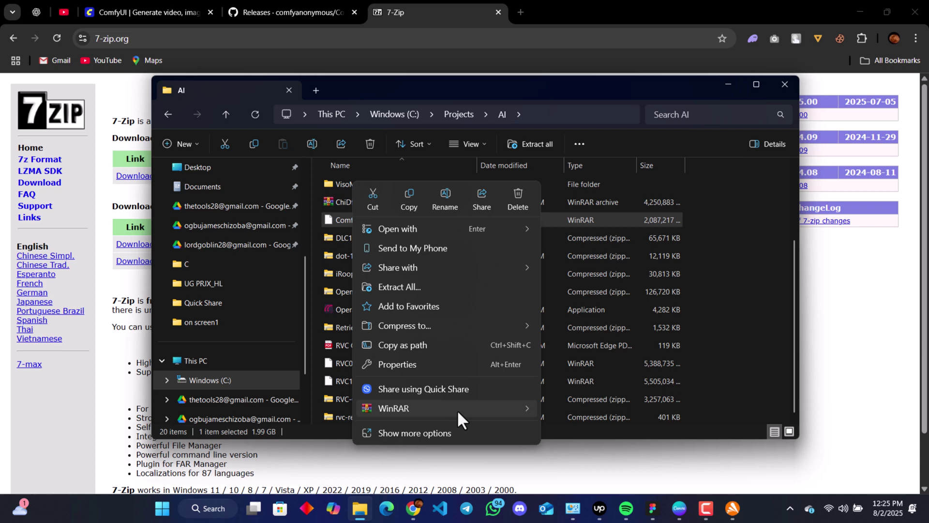
{"action": "mouse_move", "coordinate": [457, 410]}
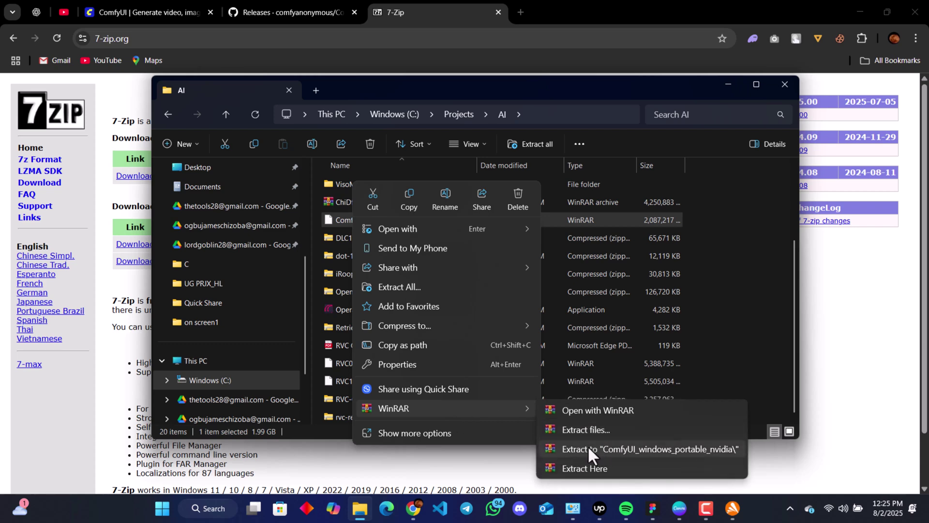
{"action": "left_click", "coordinate": [666, 445]}
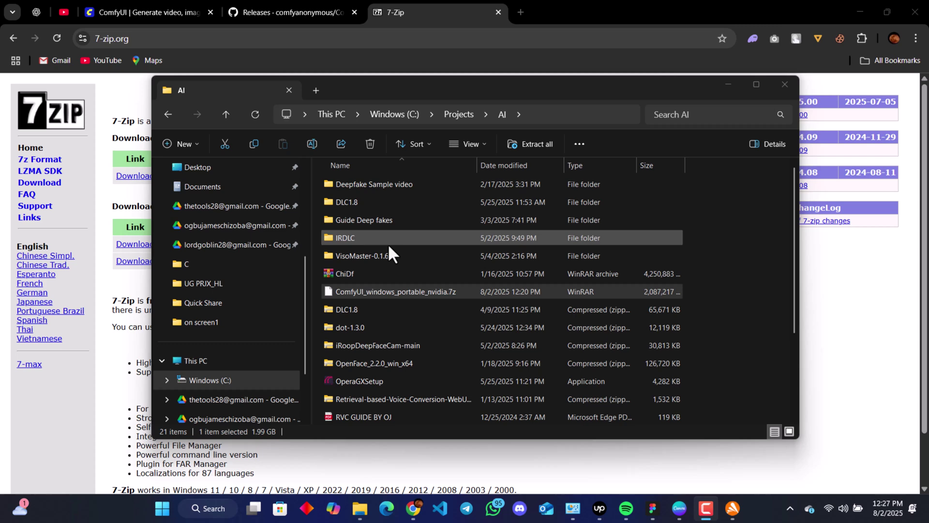
Open ComfyUI_windows_portable_nvidia and then its inner ComfyUI_windows_portable folder.
{"action": "double_click", "coordinate": [388, 200]}
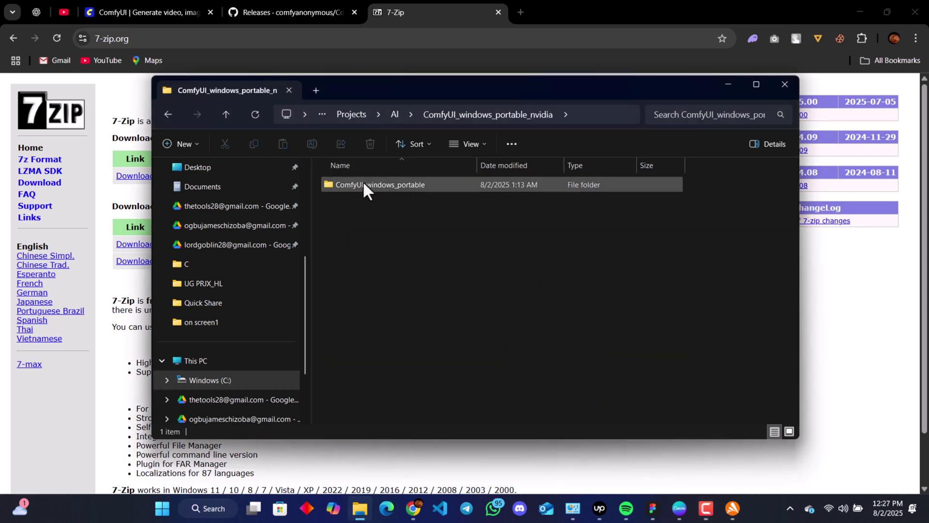
{"action": "double_click", "coordinate": [413, 185]}
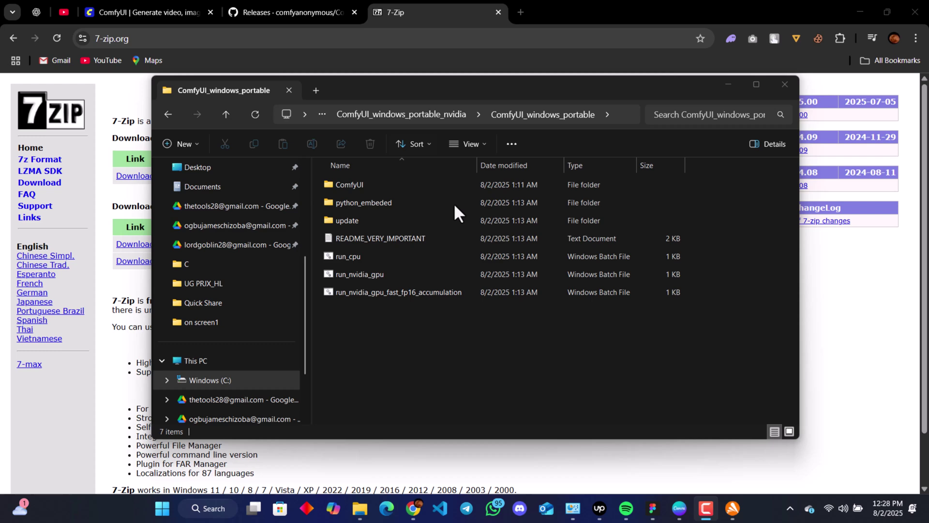
Search 'git download' in a new tab and open git-scm.com's Download for Windows page.
{"action": "left_click", "coordinate": [521, 12]}
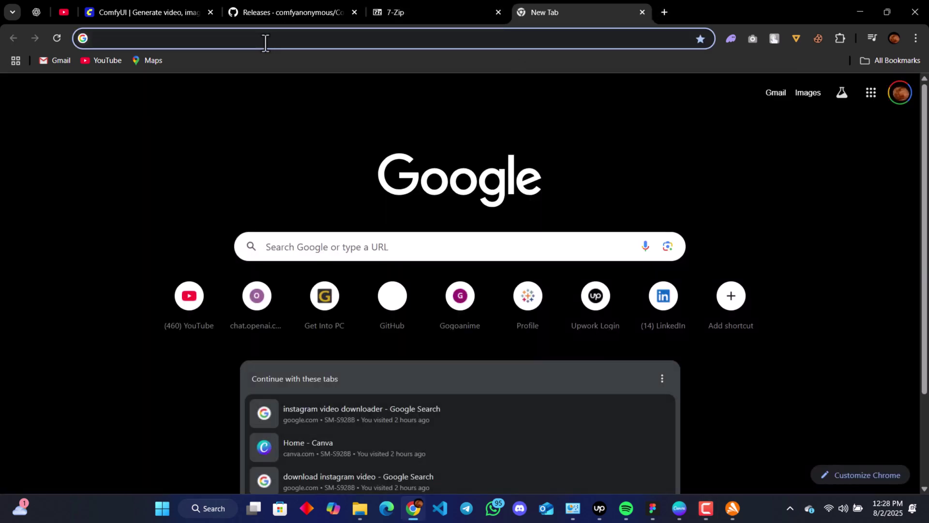
{"action": "type", "text": "git download"}
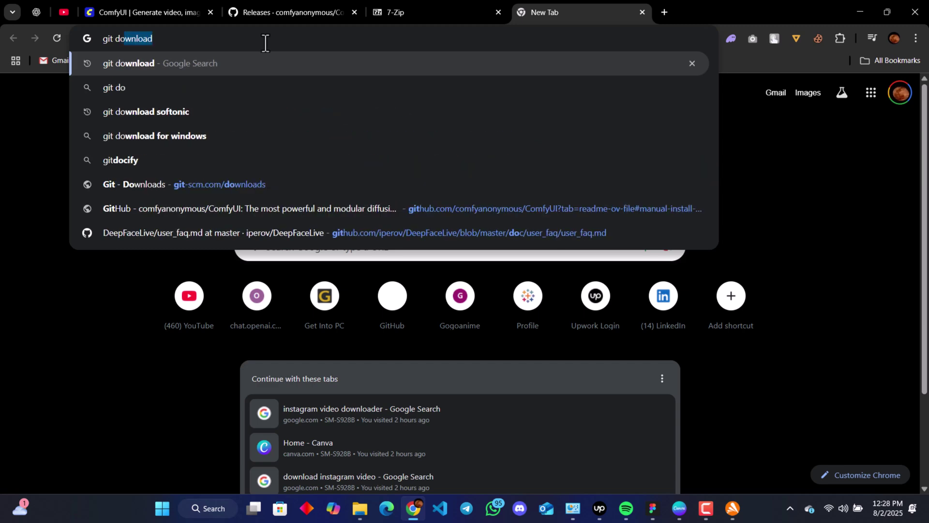
{"action": "key", "text": "Return"}
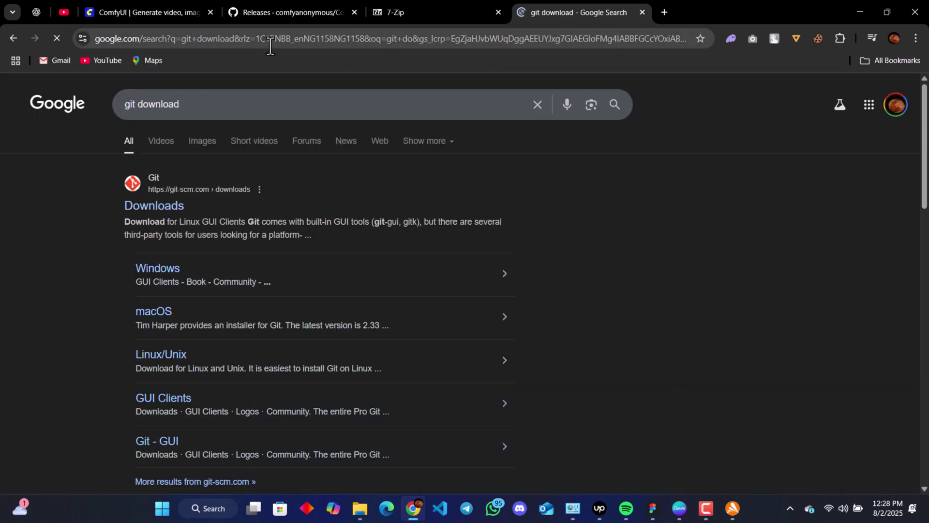
{"action": "left_click", "coordinate": [139, 212]}
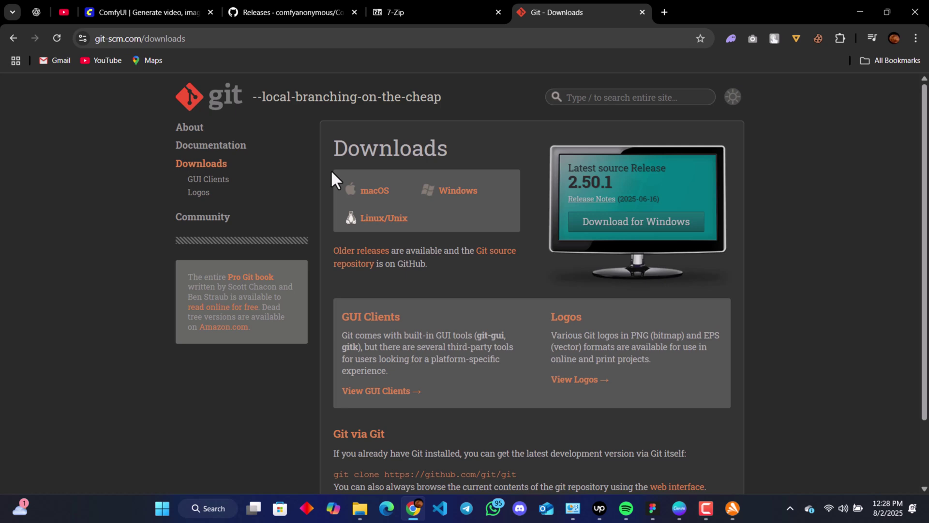
{"action": "left_click", "coordinate": [451, 194]}
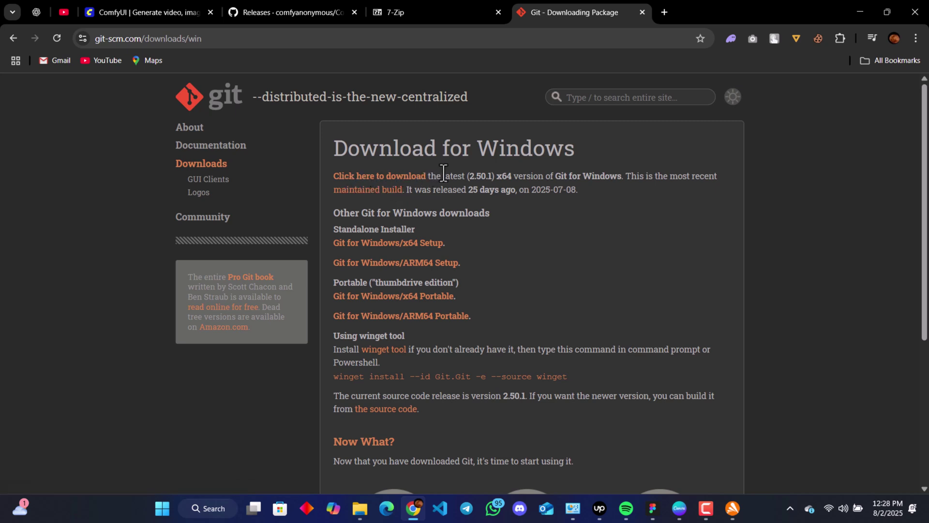
Download the 64-bit Git 2.50.1 installer (67.70 MB) into Downloads\Programs.
{"action": "left_click", "coordinate": [400, 179]}
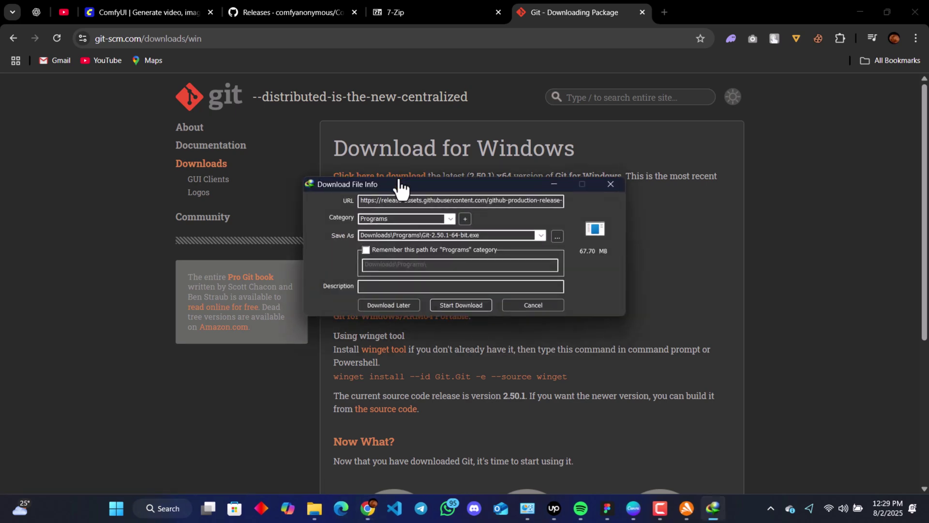
{"action": "left_click", "coordinate": [458, 305]}
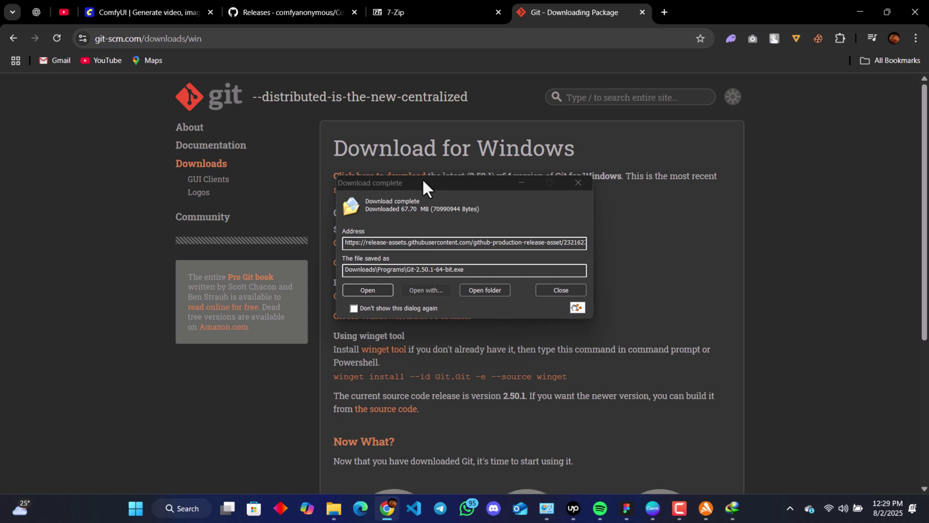
{"action": "left_click_drag", "start_coordinate": [422, 178], "coordinate": [490, 167]}
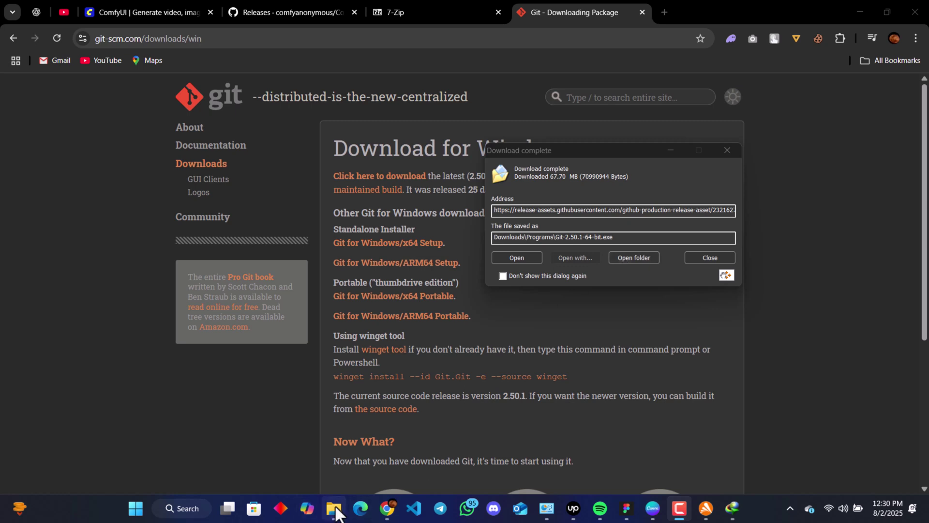
Dismiss the download notice and run Git-2.50.1-64-bit from the Downloads\Programs folder.
{"action": "left_click", "coordinate": [730, 153]}
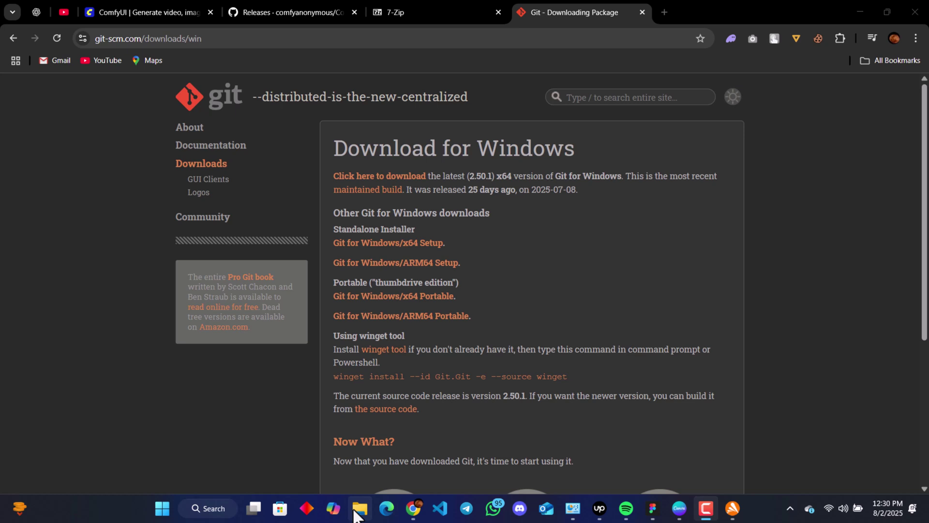
{"action": "left_click", "coordinate": [358, 510]}
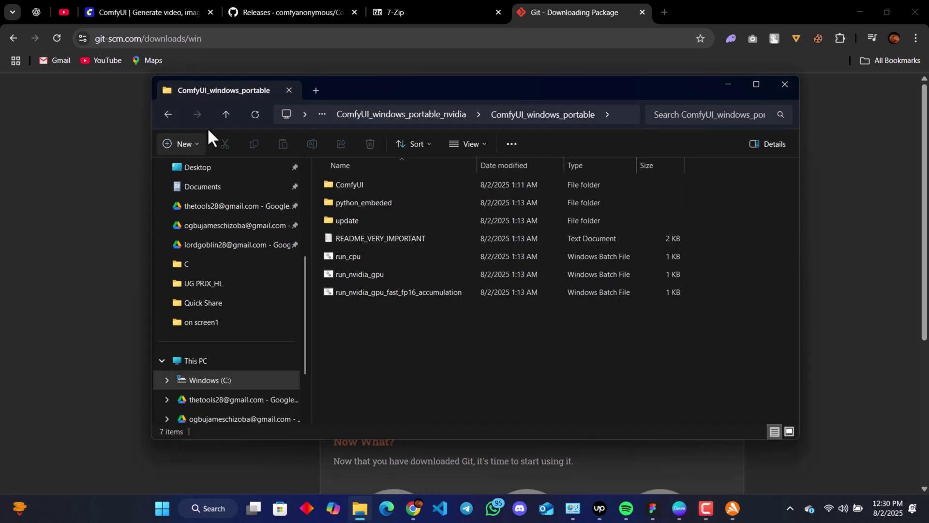
{"action": "scroll", "coordinate": [221, 202], "scroll_direction": "up", "scroll_amount": 3}
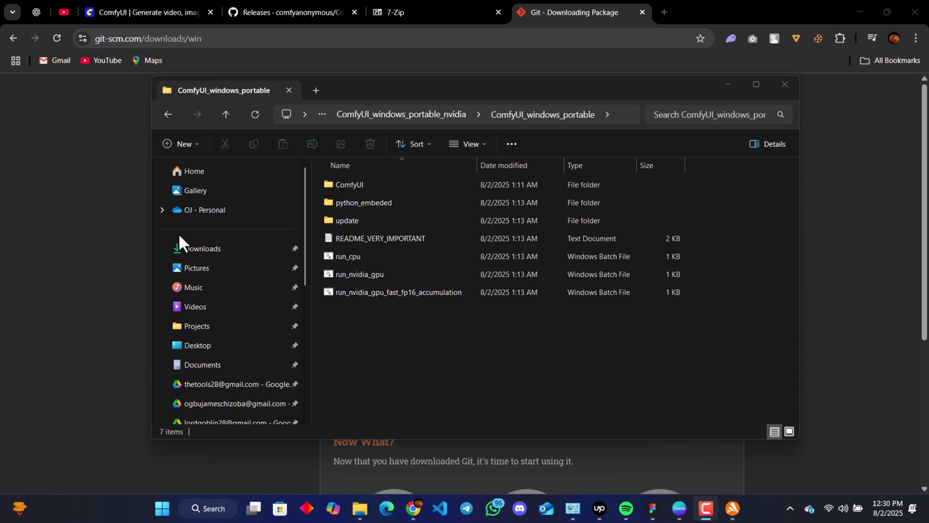
{"action": "left_click", "coordinate": [186, 249]}
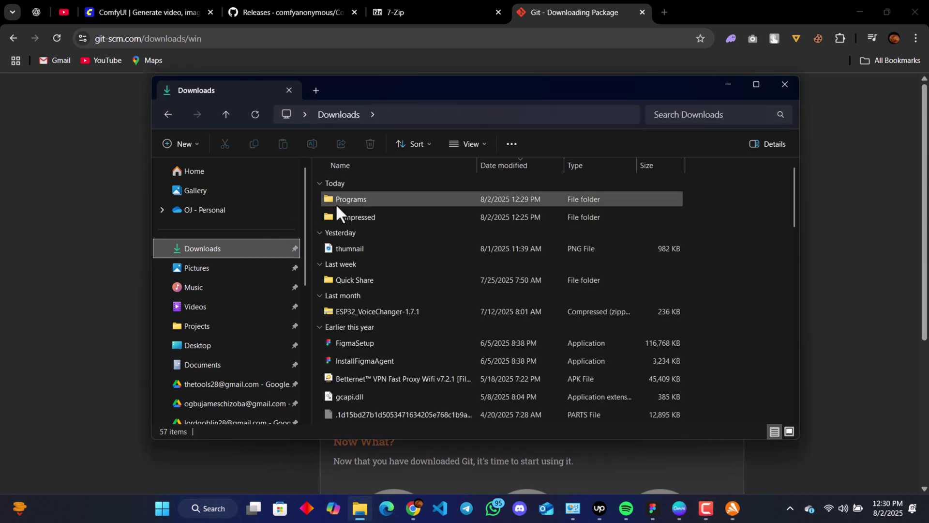
{"action": "double_click", "coordinate": [351, 195]}
{"action": "left_click", "coordinate": [382, 194]}
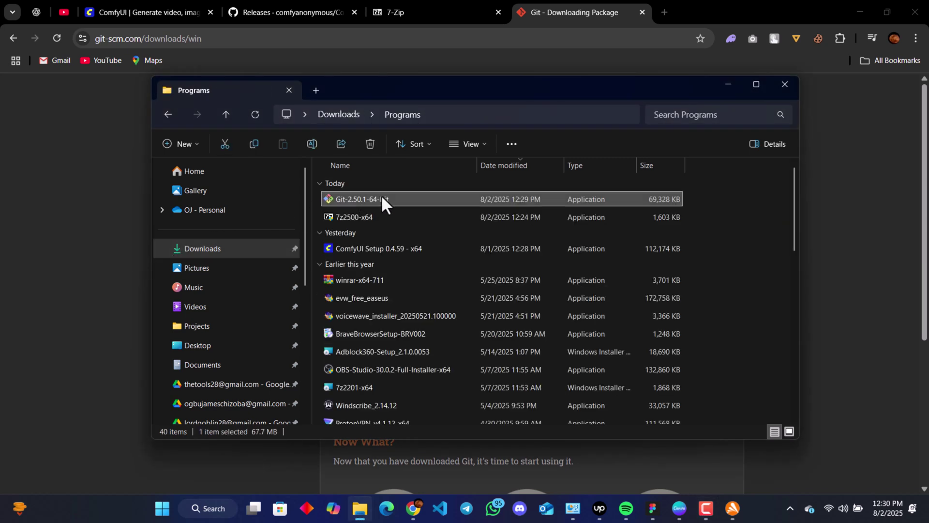
{"action": "double_click", "coordinate": [382, 195]}
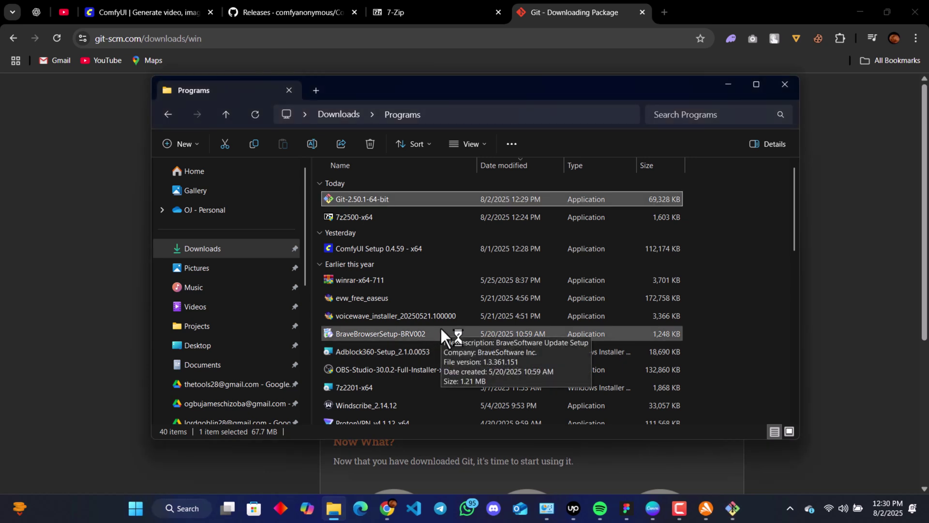
Accept every default Git 2.50.1 setup option, from license through extra options, and install.
{"action": "left_click", "coordinate": [734, 517]}
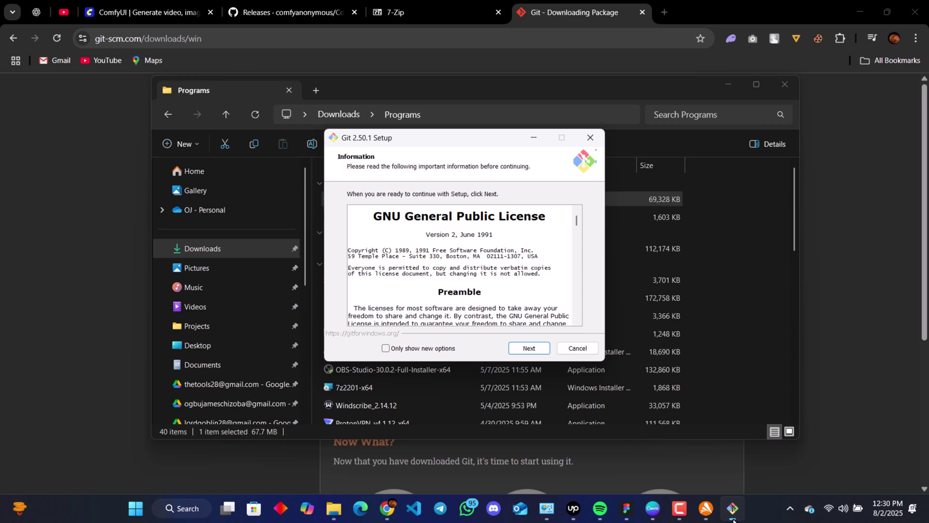
{"action": "left_click", "coordinate": [542, 351]}
{"action": "left_click", "coordinate": [542, 350]}
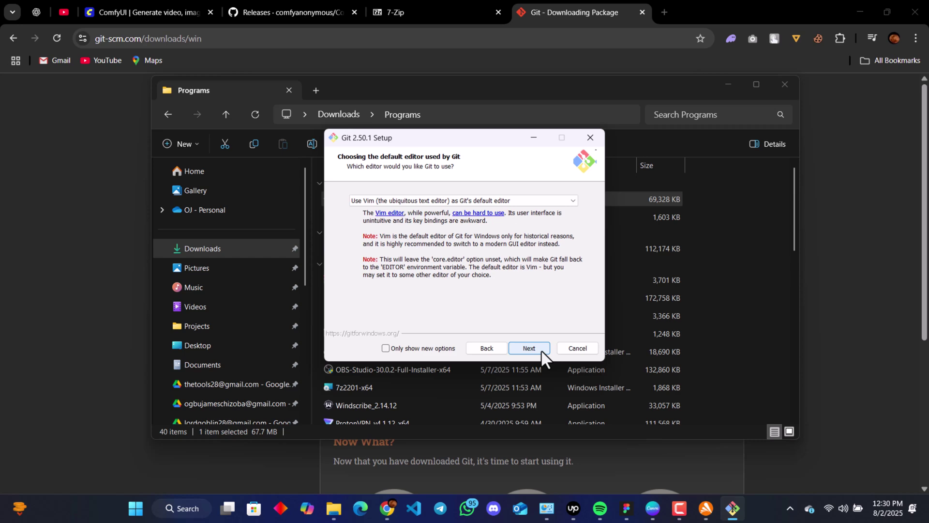
{"action": "left_click", "coordinate": [541, 351]}
{"action": "left_click", "coordinate": [542, 350]}
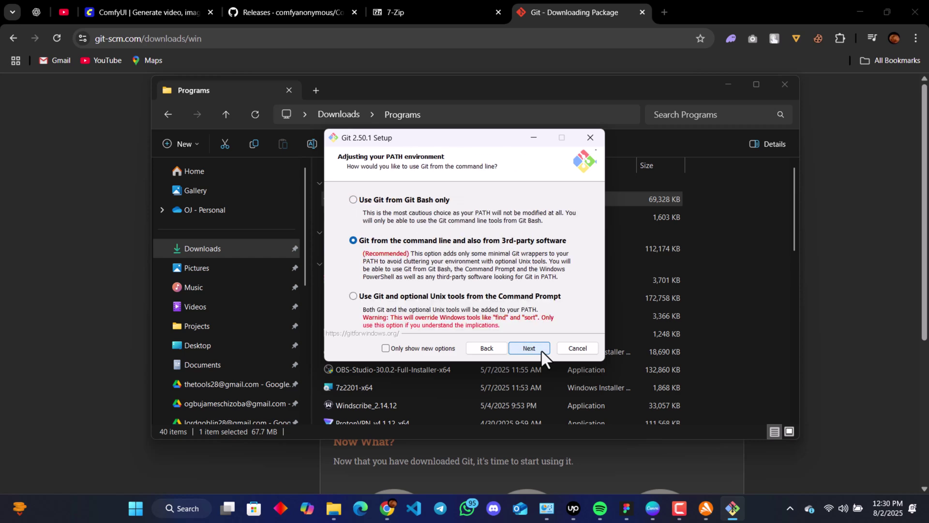
{"action": "left_click", "coordinate": [541, 350]}
{"action": "left_click", "coordinate": [541, 350]}
{"action": "left_click", "coordinate": [542, 350]}
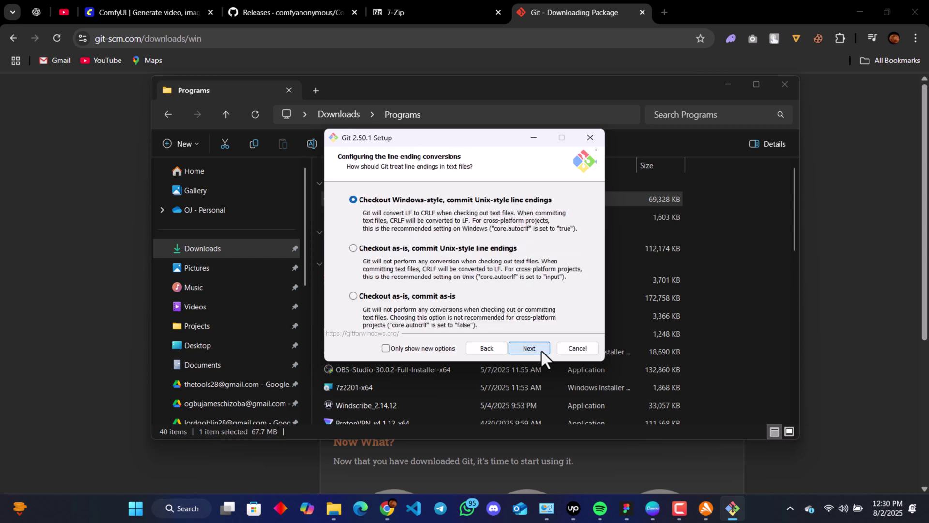
{"action": "left_click", "coordinate": [541, 350]}
{"action": "left_click", "coordinate": [541, 351]}
{"action": "left_click", "coordinate": [542, 351]}
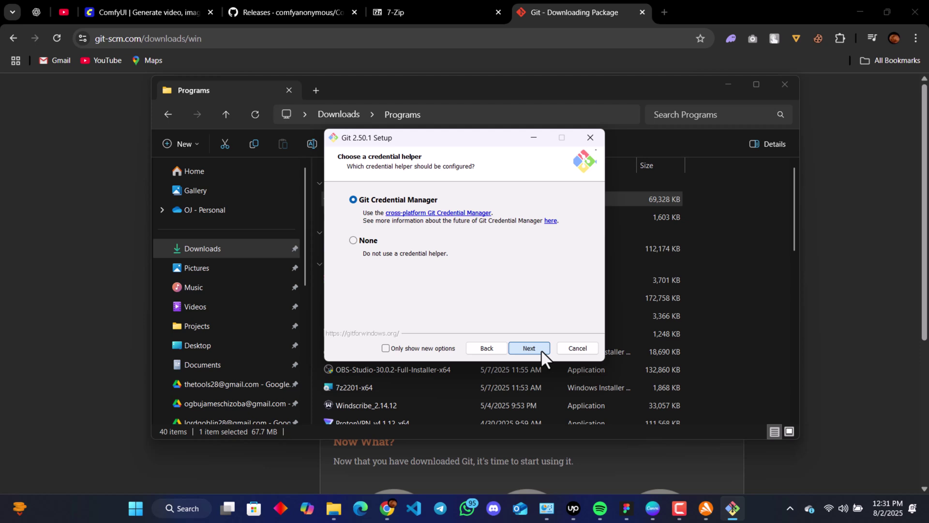
{"action": "left_click", "coordinate": [541, 350]}
{"action": "left_click", "coordinate": [541, 351]}
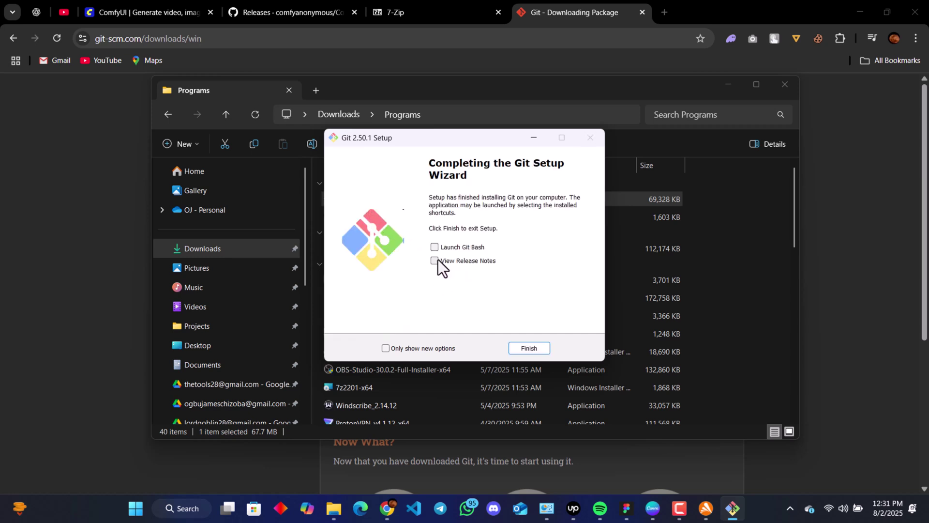
Finish Git setup and browse to C:\Projects\AI\ComfyUI_windows_portable_nvidia\ComfyUI_windows_portable.
{"action": "left_click", "coordinate": [538, 347]}
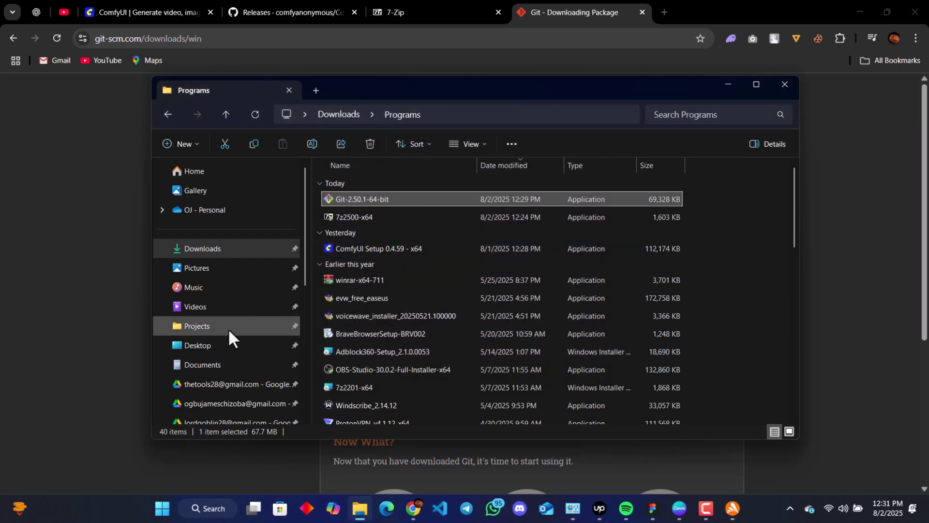
{"action": "scroll", "coordinate": [227, 329], "scroll_direction": "down", "scroll_amount": 4}
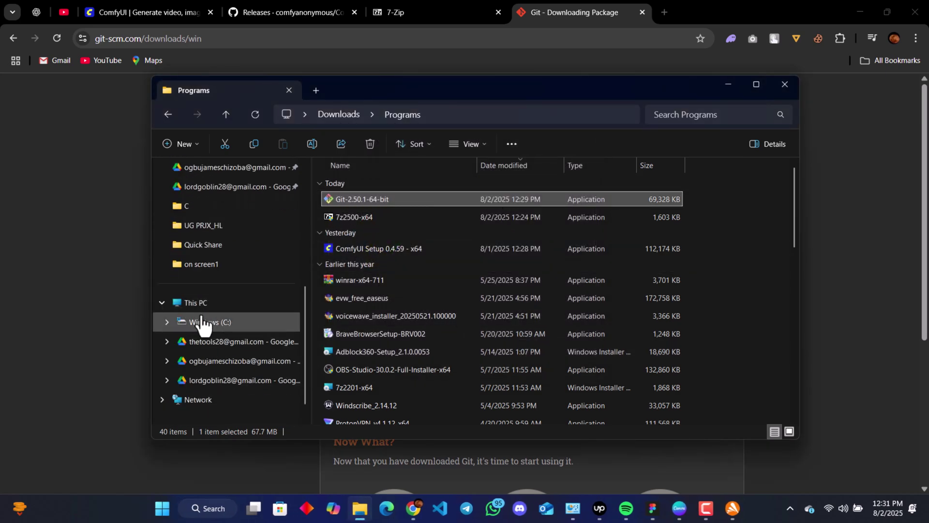
{"action": "left_click", "coordinate": [203, 322]}
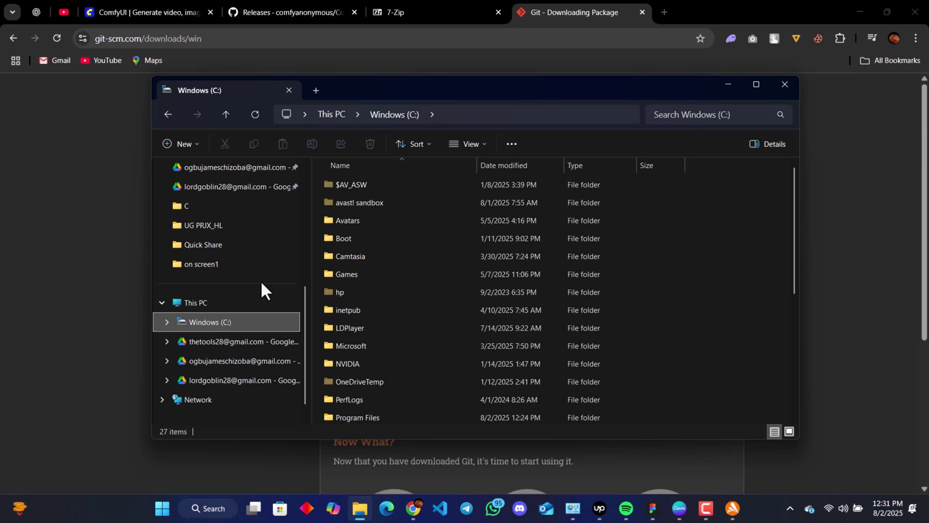
{"action": "scroll", "coordinate": [252, 284], "scroll_direction": "up", "scroll_amount": 5}
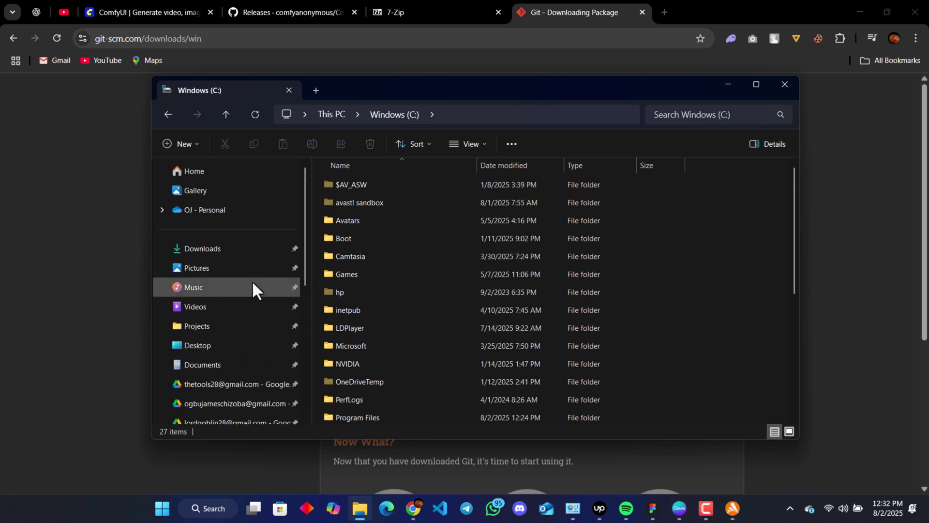
{"action": "left_click", "coordinate": [199, 330]}
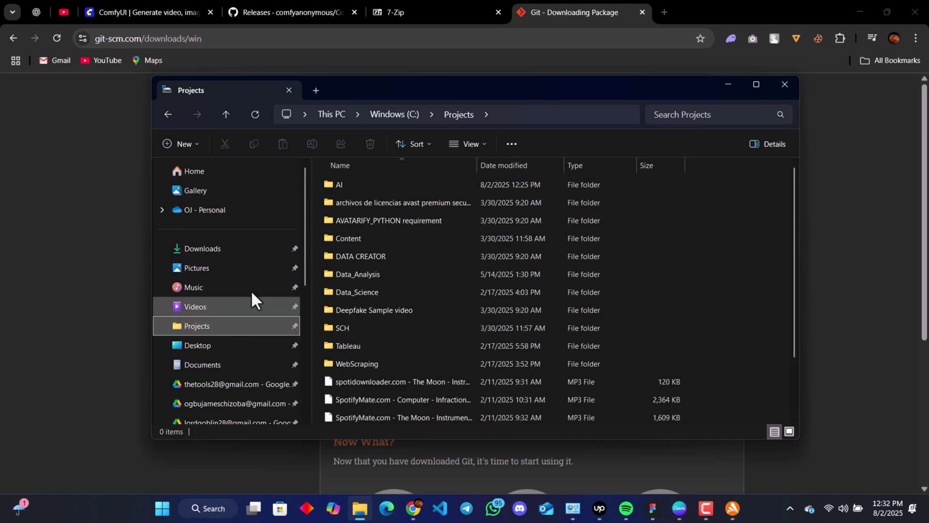
{"action": "double_click", "coordinate": [342, 184]}
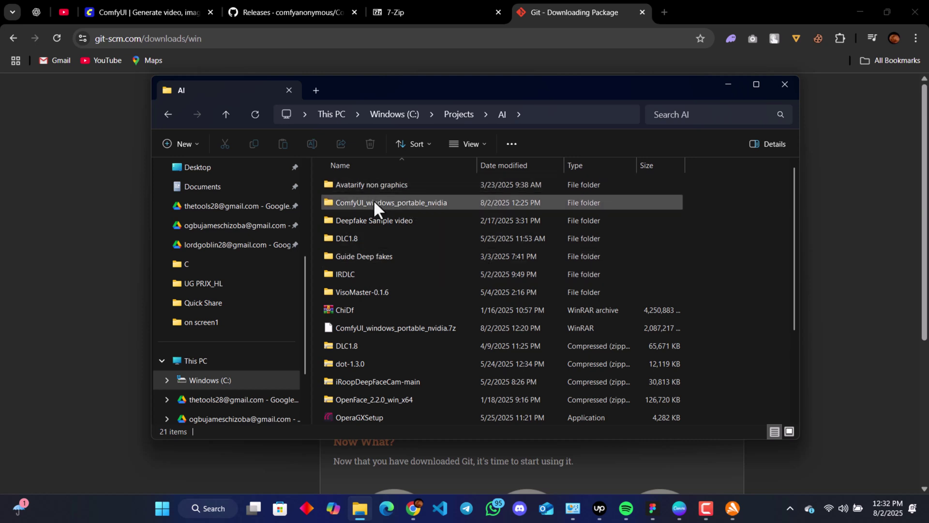
{"action": "double_click", "coordinate": [373, 200]}
{"action": "double_click", "coordinate": [396, 184]}
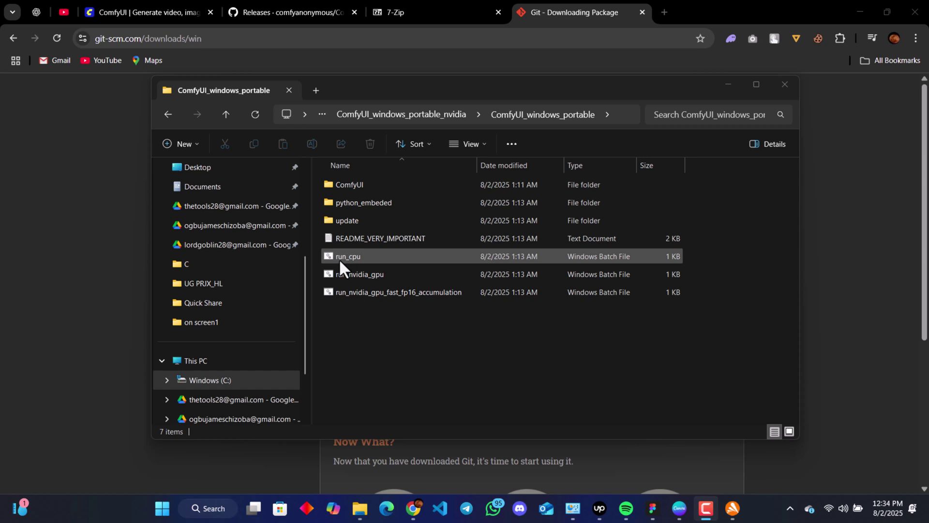
Launch ComfyUI with run_nvidia_gpu.bat so it opens at 127.0.0.1:8188.
{"action": "double_click", "coordinate": [372, 282]}
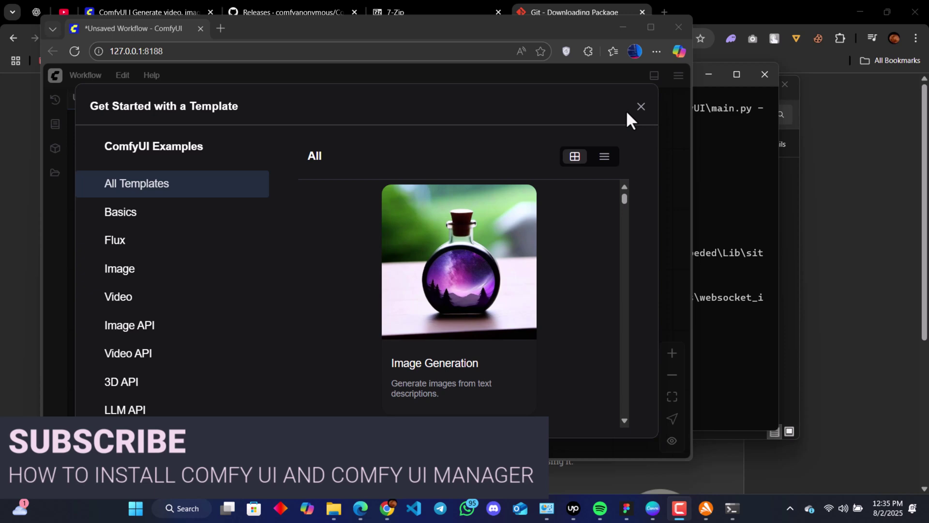
Close the Get Started with a Template dialog to reach the empty Unsaved Workflow canvas.
{"action": "left_click", "coordinate": [641, 108]}
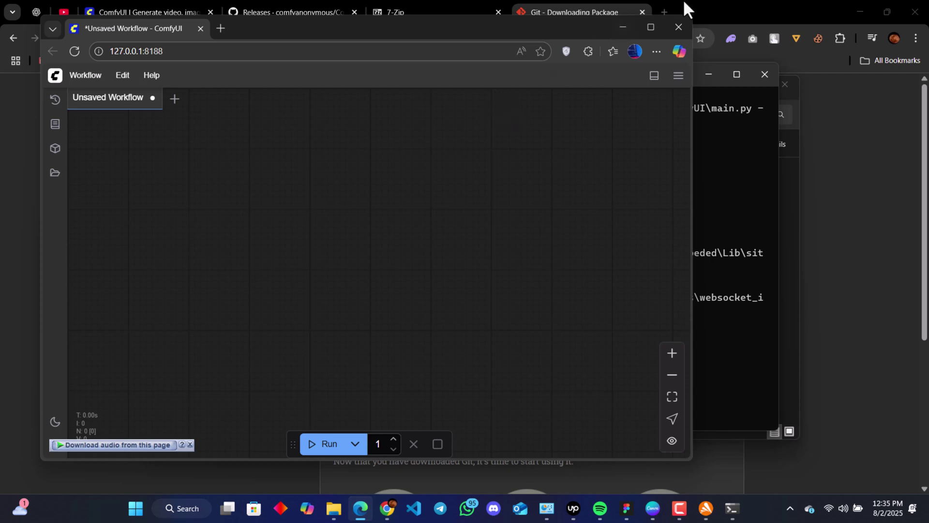
Search 'comfyui manager' in a new Chrome tab and open the Comfy-Org/ComfyUI-Manager GitHub repository.
{"action": "left_click", "coordinate": [657, 6]}
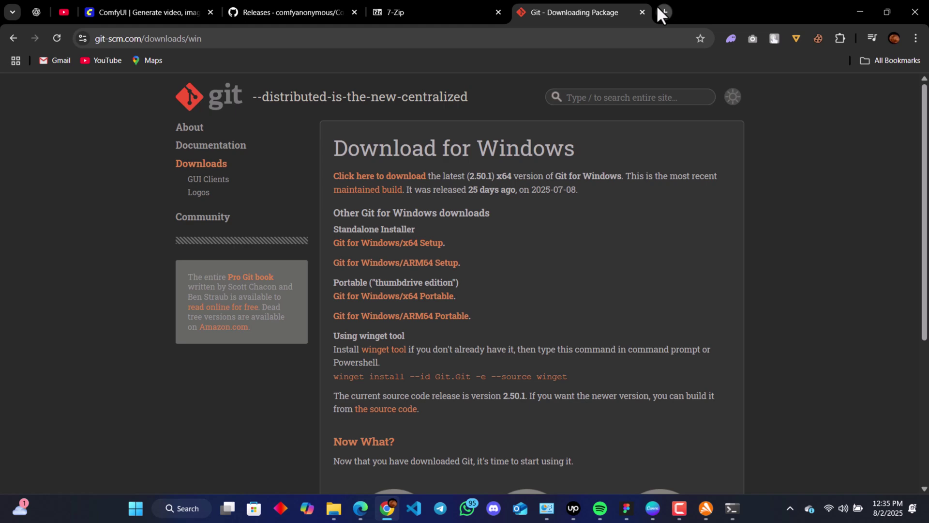
{"action": "left_click", "coordinate": [658, 8]}
{"action": "type", "text": "comfy"}
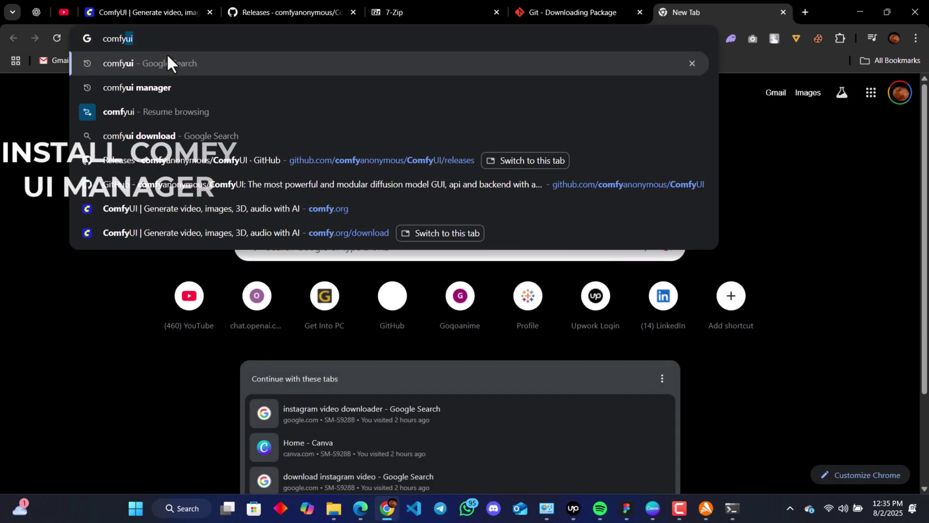
{"action": "type", "text": "ui manager"}
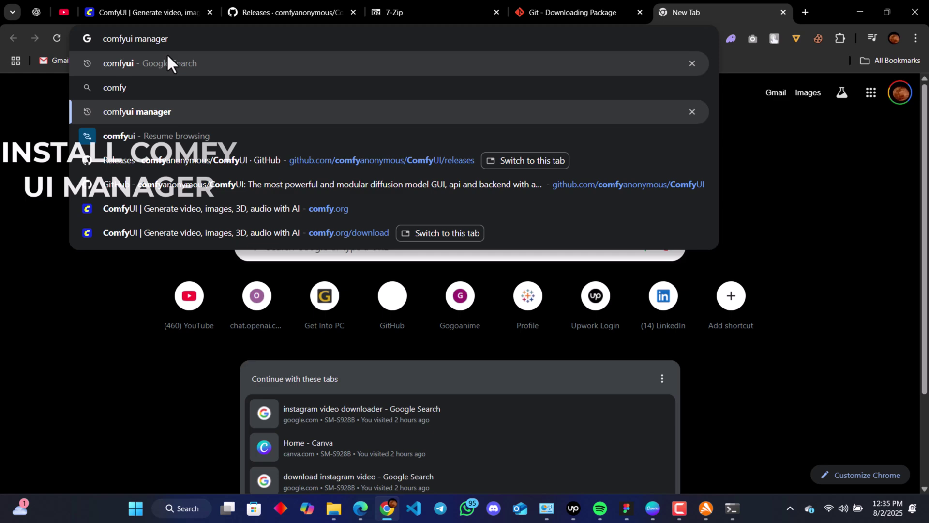
{"action": "key", "text": "Return"}
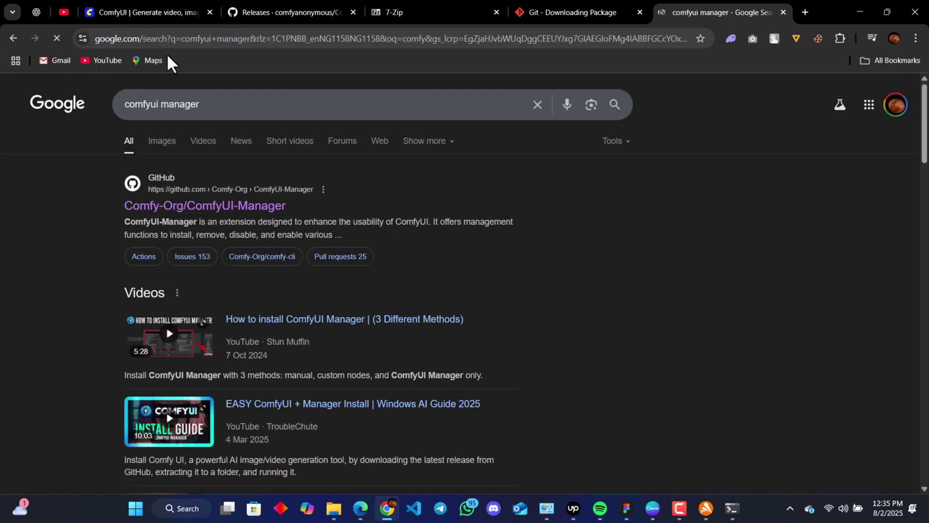
{"action": "left_click", "coordinate": [201, 208]}
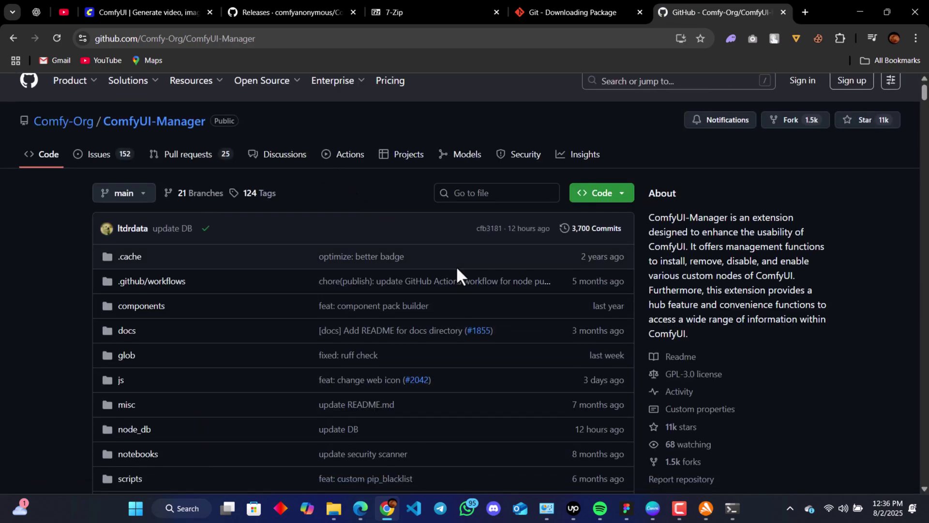
Scroll the ComfyUI-Manager README down to its Installation section.
{"action": "scroll", "coordinate": [456, 266], "scroll_direction": "down", "scroll_amount": 18}
{"action": "scroll", "coordinate": [456, 266], "scroll_direction": "down", "scroll_amount": 2}
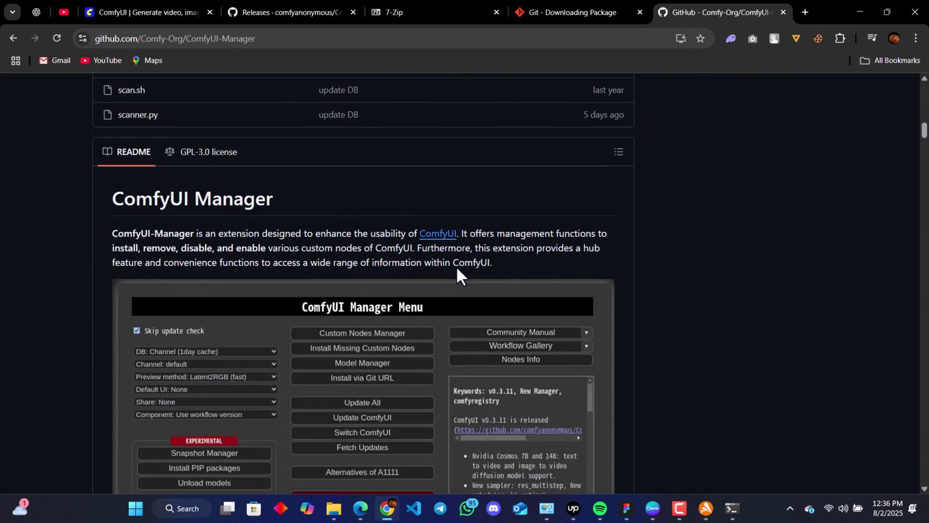
{"action": "scroll", "coordinate": [455, 266], "scroll_direction": "down", "scroll_amount": 3}
{"action": "scroll", "coordinate": [456, 266], "scroll_direction": "down", "scroll_amount": 2}
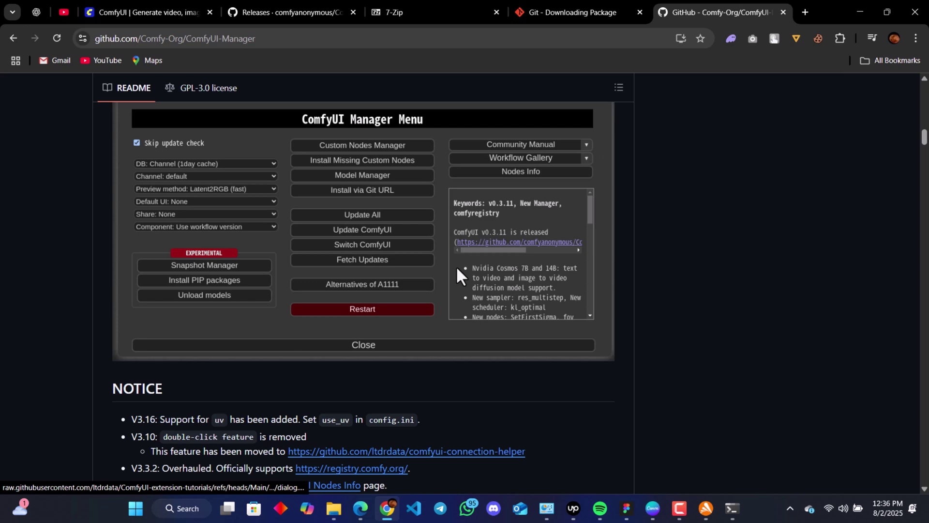
{"action": "scroll", "coordinate": [290, 346], "scroll_direction": "down", "scroll_amount": 2}
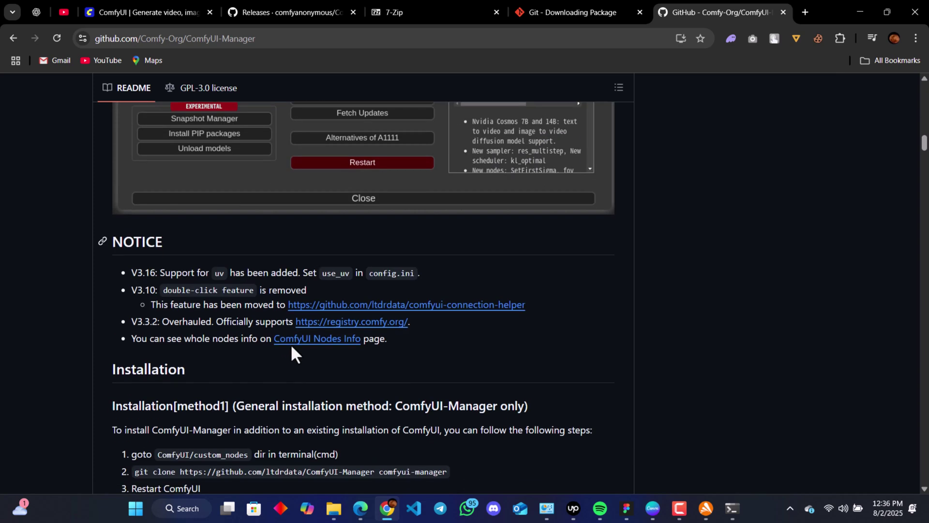
{"action": "scroll", "coordinate": [219, 383], "scroll_direction": "down", "scroll_amount": 3}
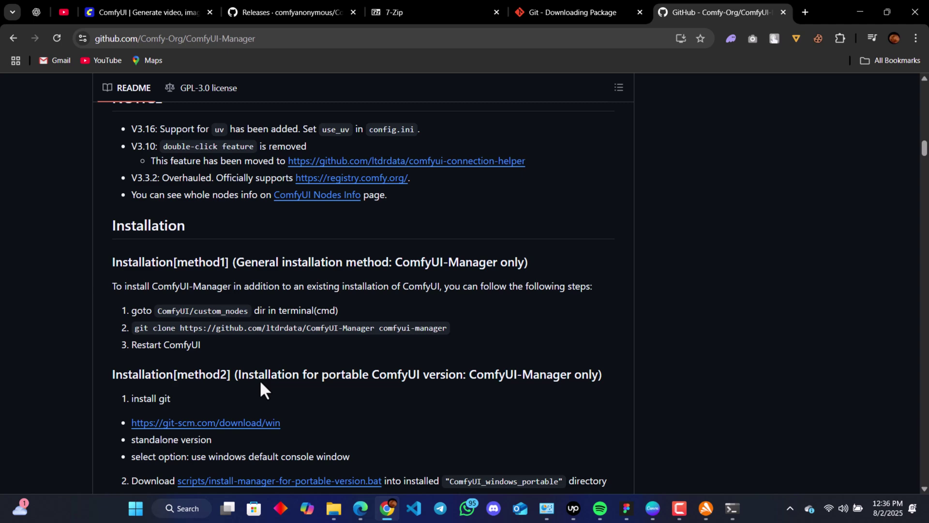
{"action": "scroll", "coordinate": [208, 428], "scroll_direction": "down", "scroll_amount": 1}
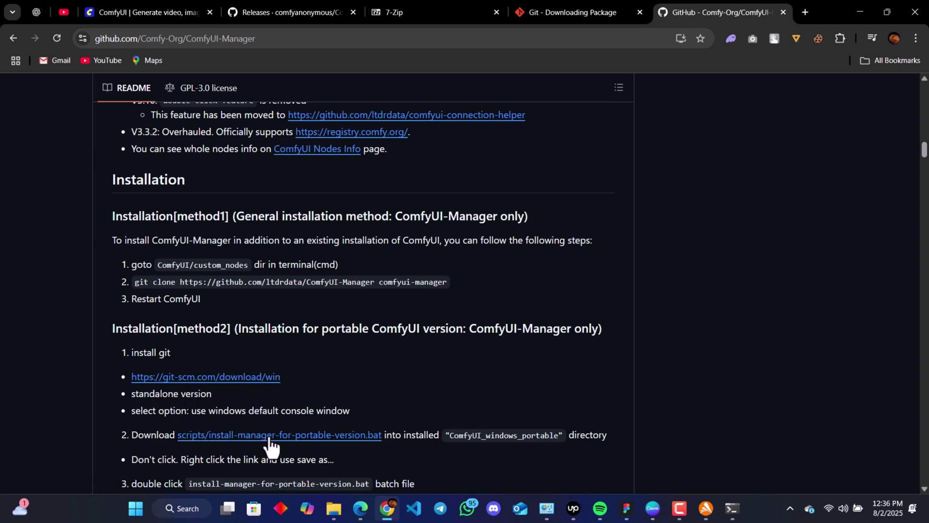
{"action": "key", "text": "alt+Left"}
Bring up the link menu for the install-manager-for-portable-version.bat script under Installation method 2.
{"action": "right_click", "coordinate": [270, 435]}
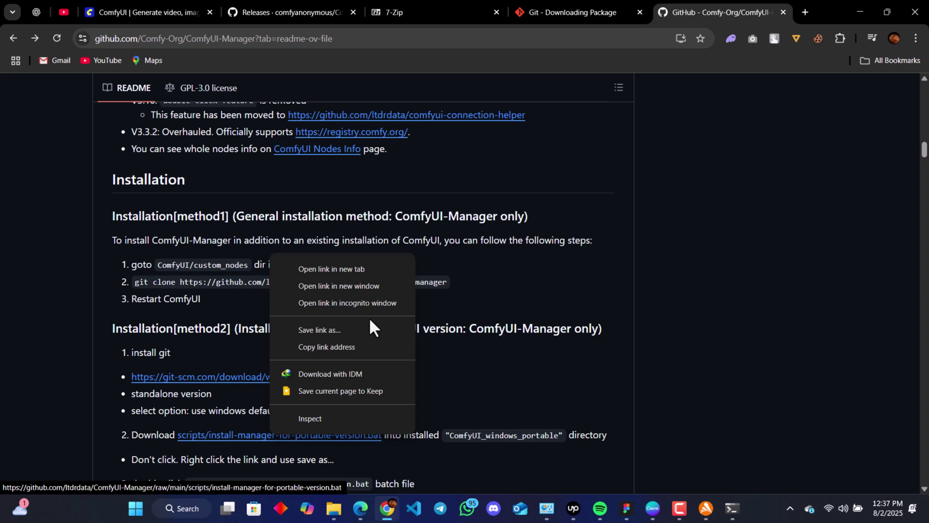
{"action": "right_click", "coordinate": [247, 438]}
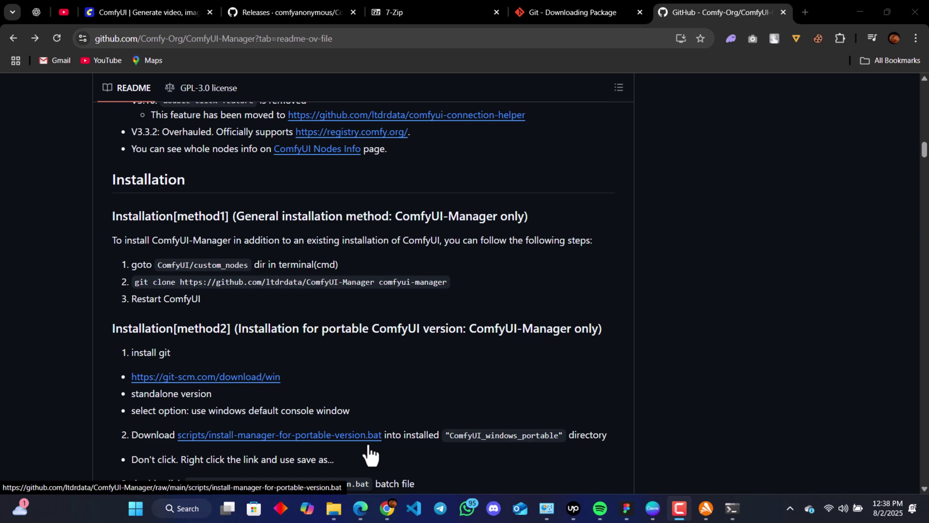
{"action": "scroll", "coordinate": [313, 442], "scroll_direction": "down", "scroll_amount": 1}
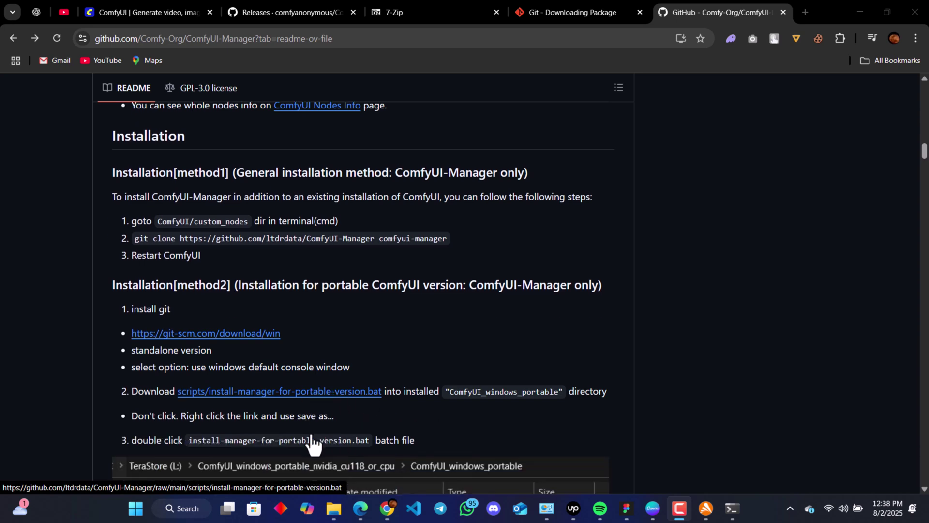
{"action": "right_click", "coordinate": [276, 393]}
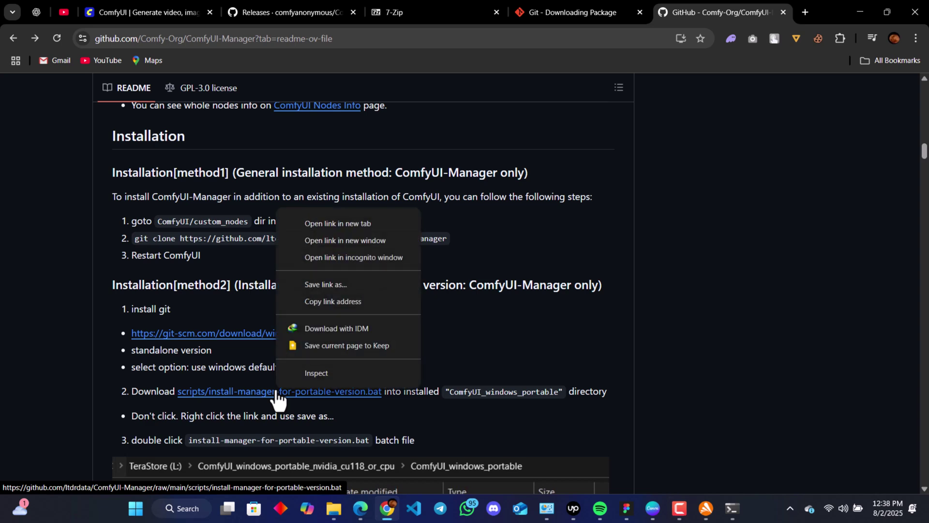
Choose Save link as for the install script and center the Save As dialog.
{"action": "left_click", "coordinate": [331, 285]}
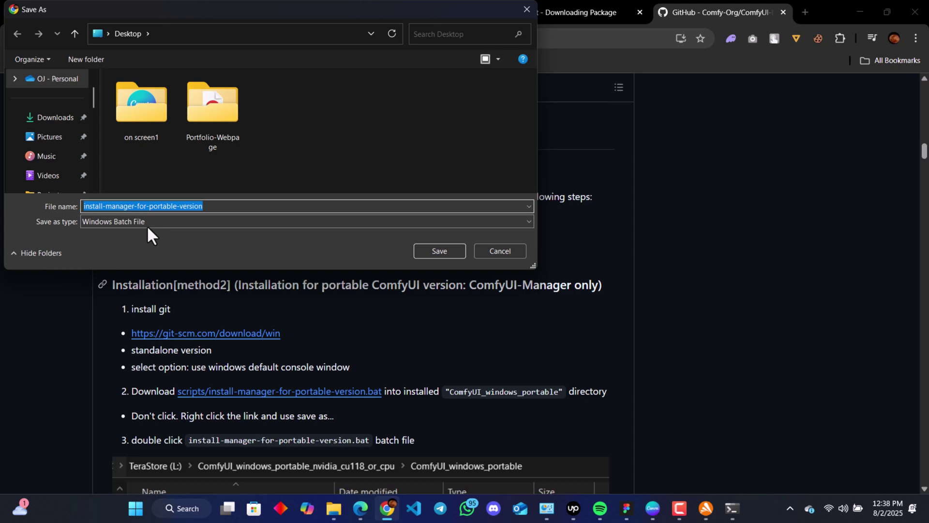
{"action": "left_click_drag", "start_coordinate": [313, 10], "coordinate": [525, 130]}
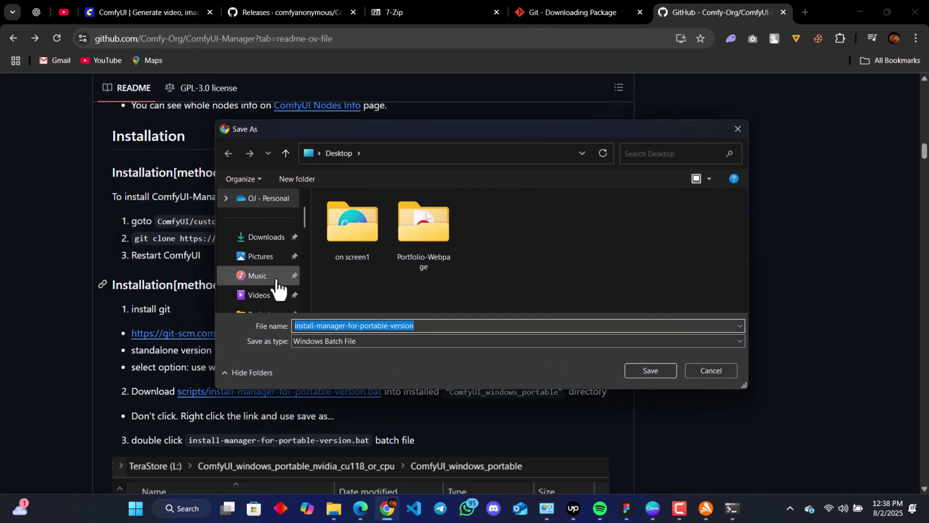
{"action": "scroll", "coordinate": [276, 290], "scroll_direction": "down", "scroll_amount": 4}
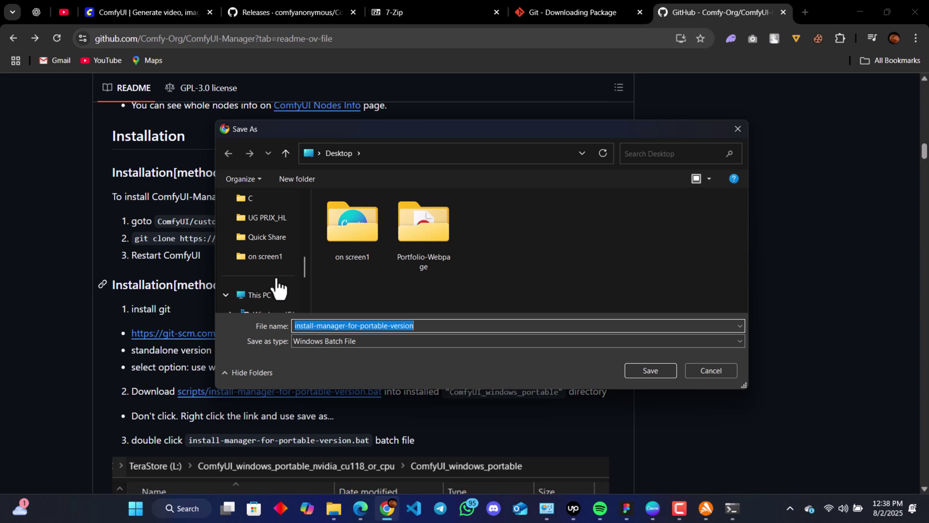
{"action": "scroll", "coordinate": [277, 289], "scroll_direction": "down", "scroll_amount": 3}
{"action": "scroll", "coordinate": [277, 289], "scroll_direction": "up", "scroll_amount": 10}
{"action": "scroll", "coordinate": [276, 288], "scroll_direction": "up", "scroll_amount": 3}
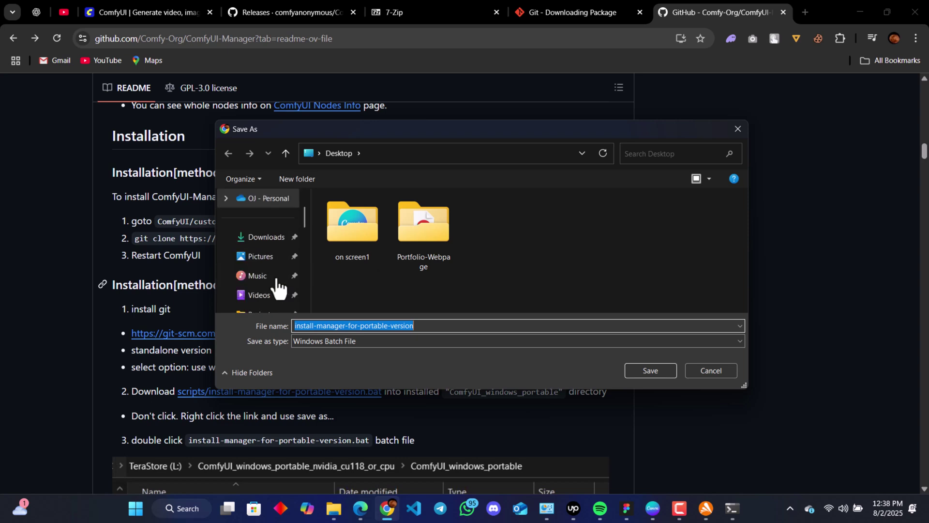
{"action": "scroll", "coordinate": [277, 287], "scroll_direction": "down", "scroll_amount": 2}
Save install-manager-for-portable-version.bat into C:\Projects\AI\ComfyUI_windows_portable_nvidia\ComfyUI_windows_portable.
{"action": "left_click", "coordinate": [255, 261]}
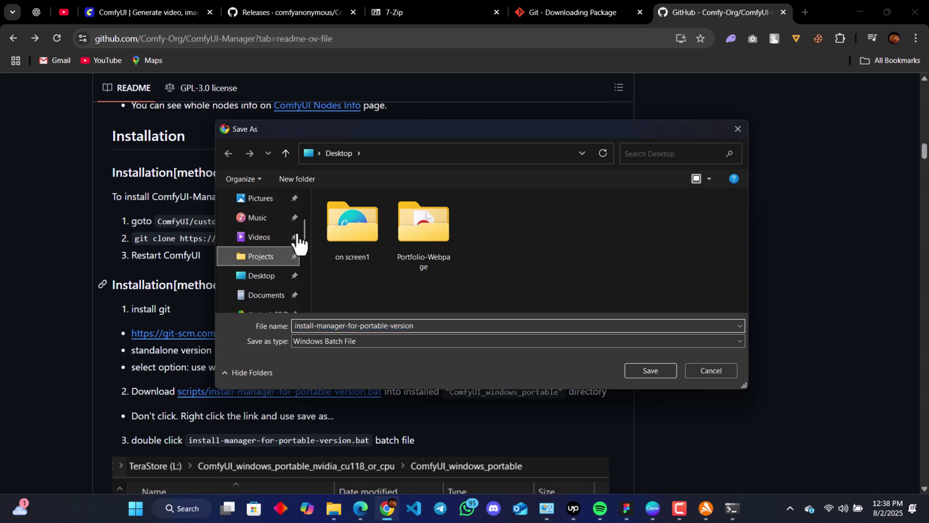
{"action": "double_click", "coordinate": [358, 222]}
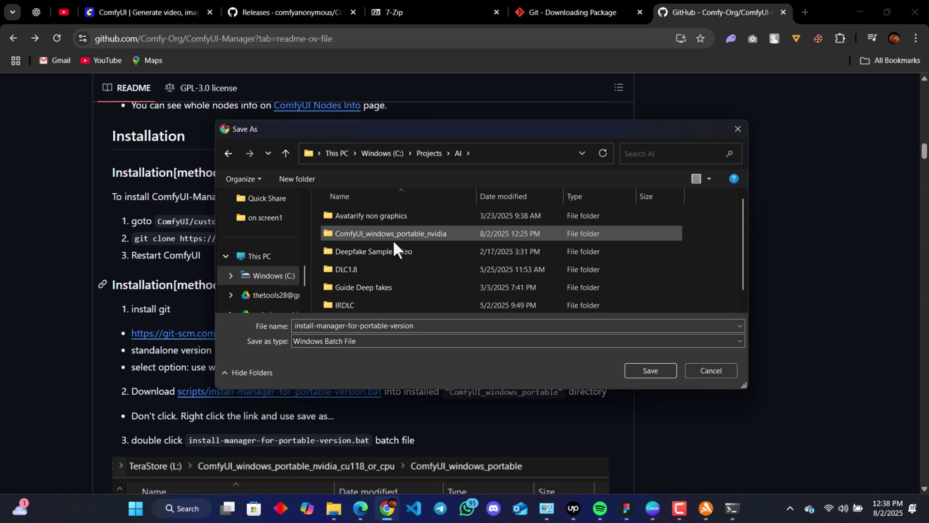
{"action": "scroll", "coordinate": [416, 261], "scroll_direction": "down", "scroll_amount": 1}
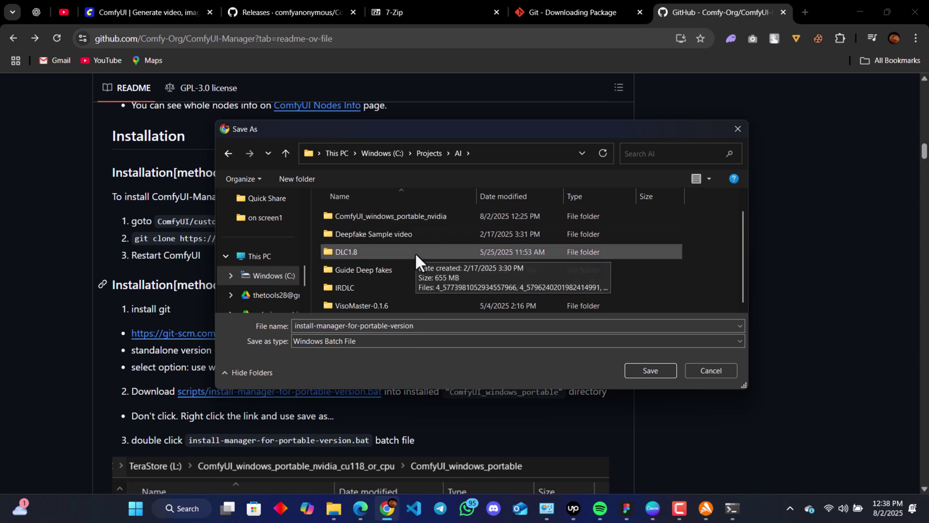
{"action": "scroll", "coordinate": [414, 251], "scroll_direction": "up", "scroll_amount": 1}
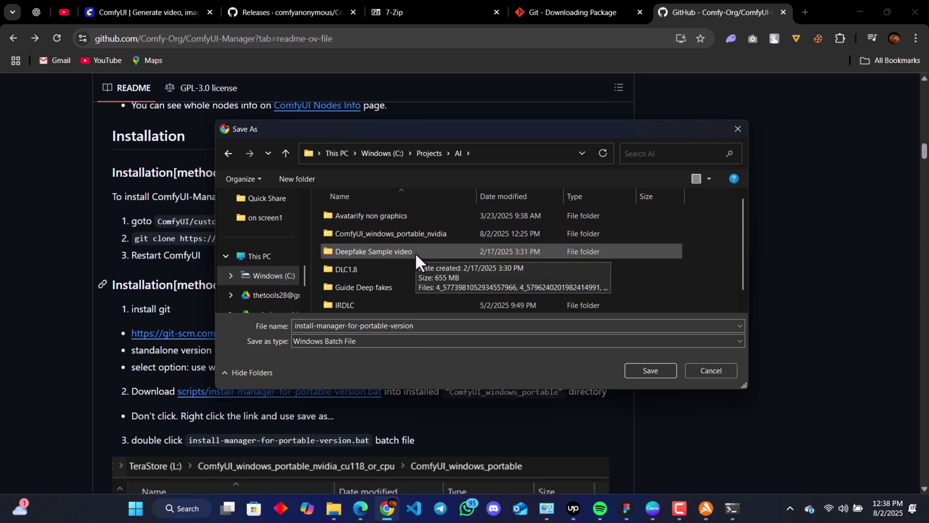
{"action": "double_click", "coordinate": [356, 230]}
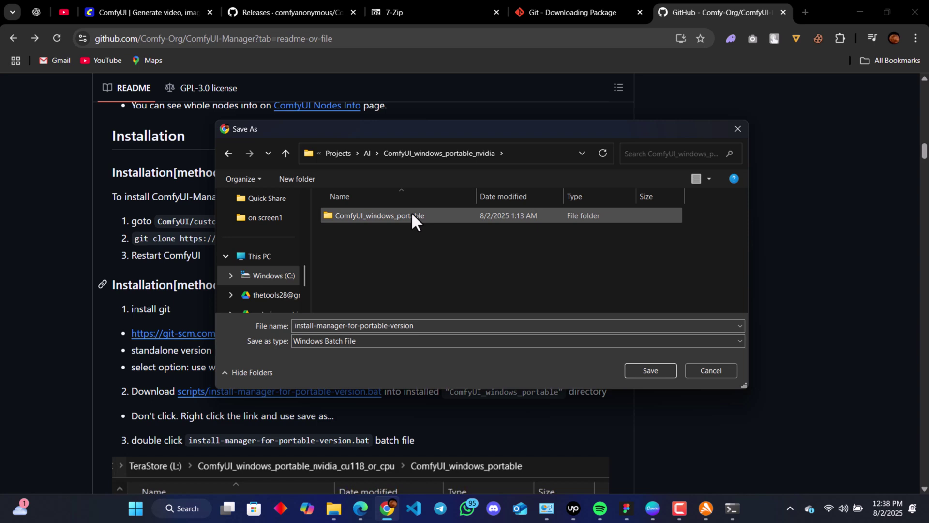
{"action": "double_click", "coordinate": [357, 215]}
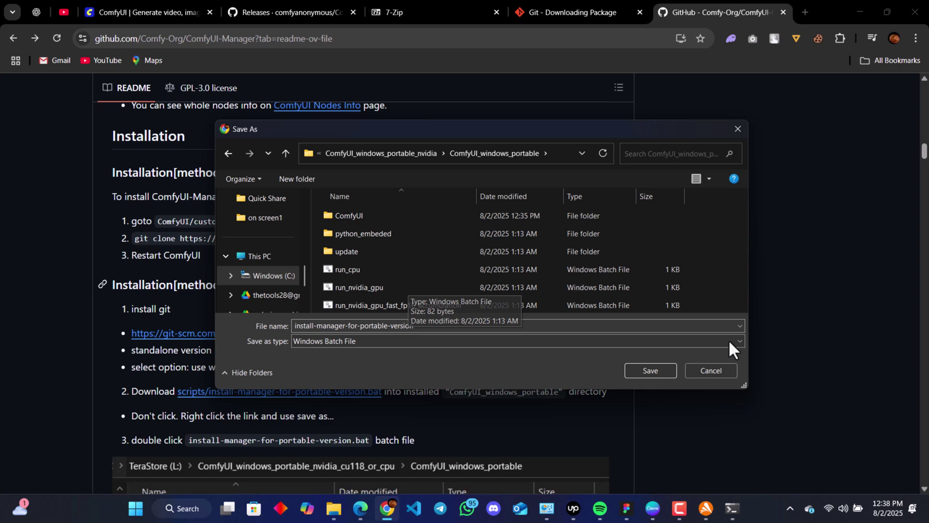
{"action": "left_click", "coordinate": [658, 370]}
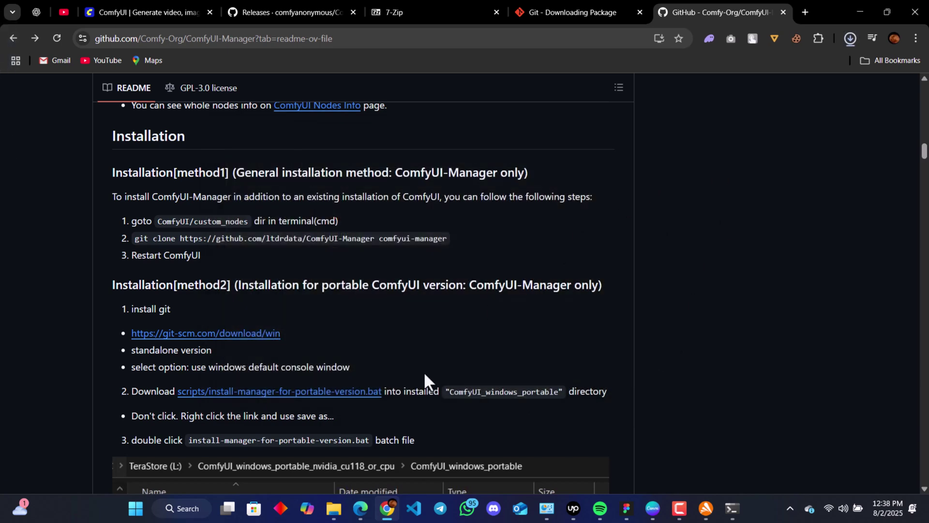
Run install-manager-for-portable-version.bat from ComfyUI_windows_portable, allowing it past the security warning.
{"action": "left_click", "coordinate": [339, 511]}
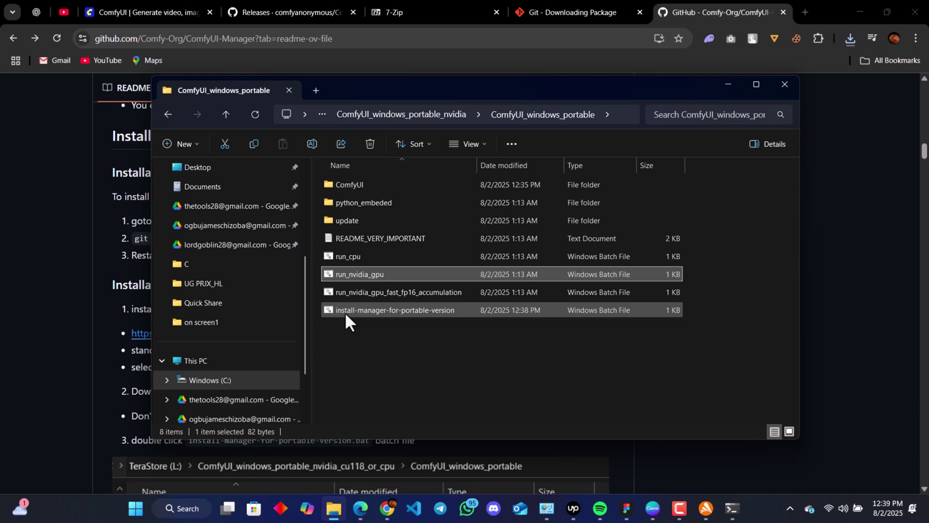
{"action": "double_click", "coordinate": [379, 311]}
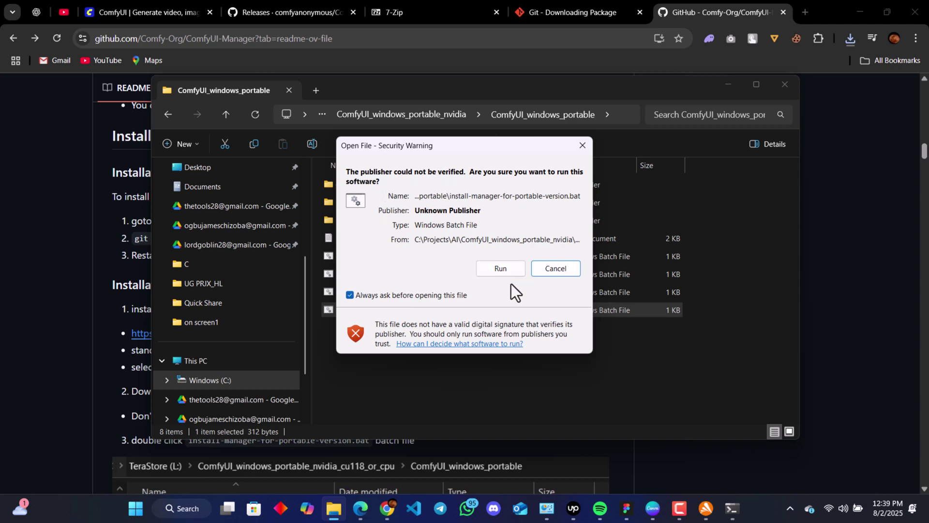
{"action": "left_click", "coordinate": [489, 271]}
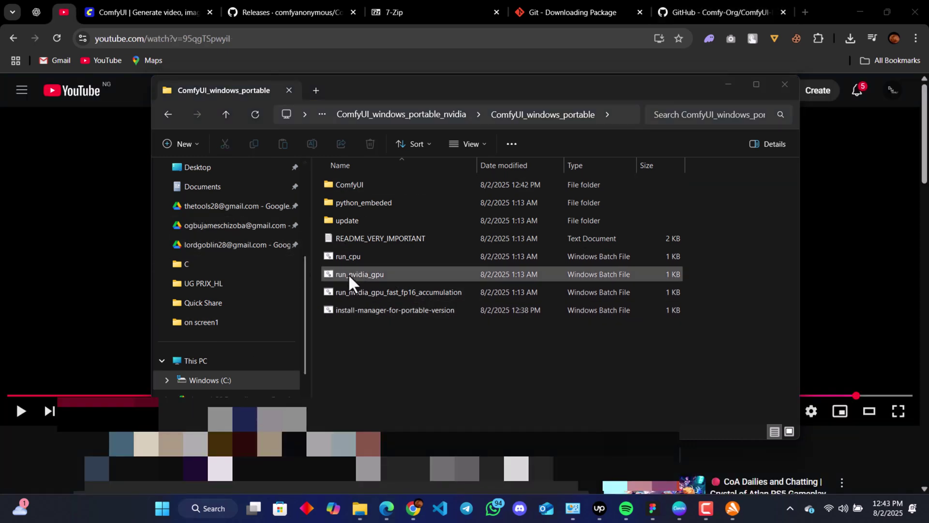
Launch ComfyUI with run_nvidia_gpu.bat so it opens at 127.0.0.1:8188 with Manager V3.35.
{"action": "double_click", "coordinate": [358, 274]}
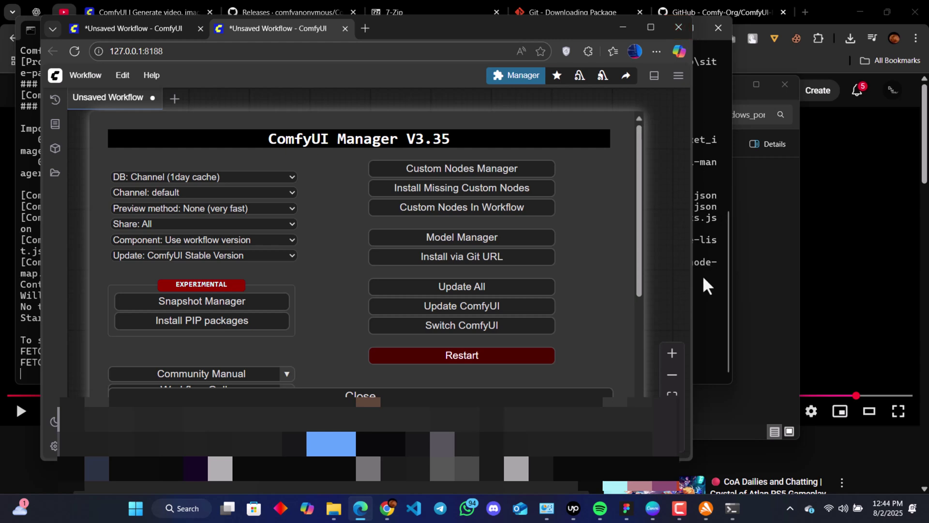
Check the ComfyUI server console log against the browser window, then close the console.
{"action": "left_click", "coordinate": [701, 290]}
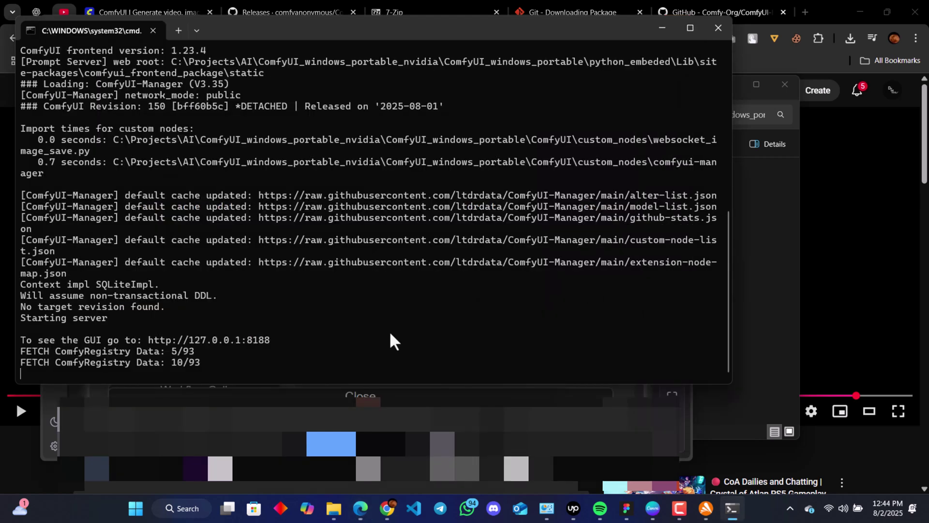
{"action": "key", "text": "alt+Tab"}
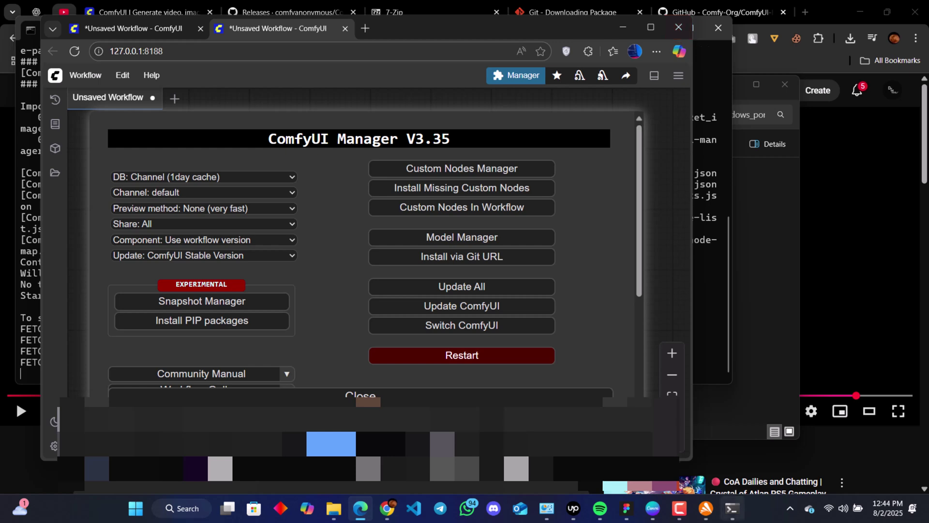
{"action": "left_click", "coordinate": [728, 516]}
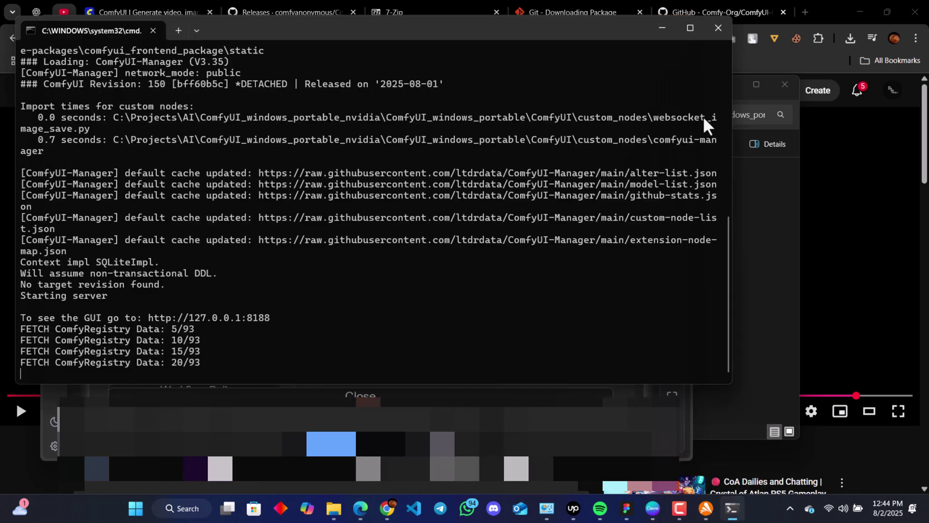
{"action": "left_click", "coordinate": [713, 31]}
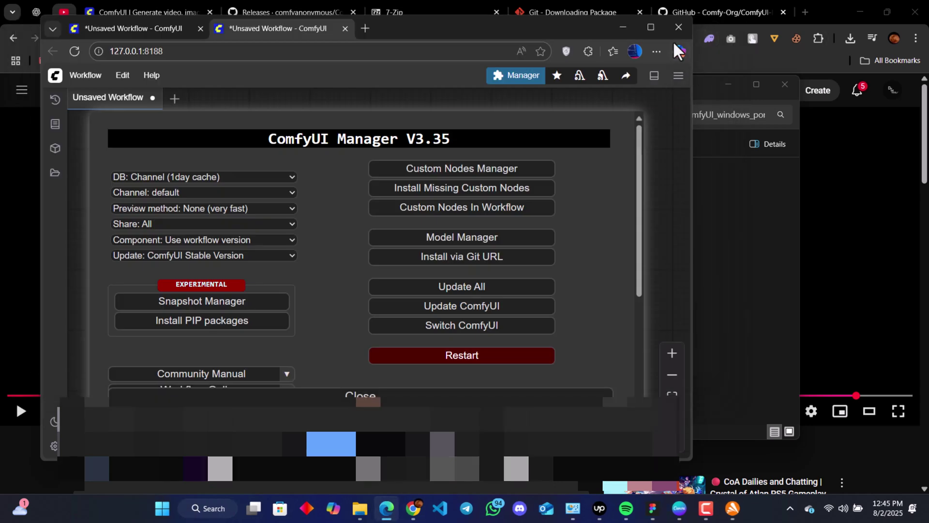
{"action": "left_click", "coordinate": [678, 29]}
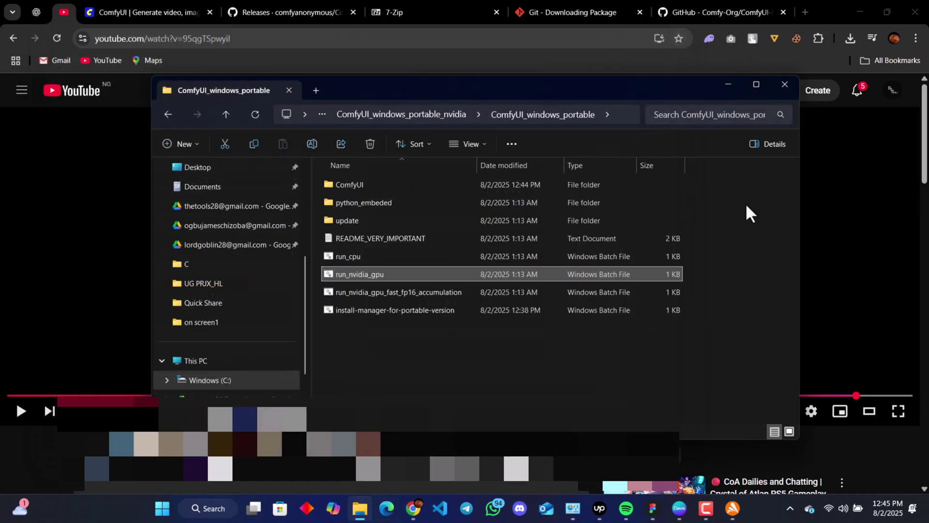
{"action": "left_click", "coordinate": [527, 363]}
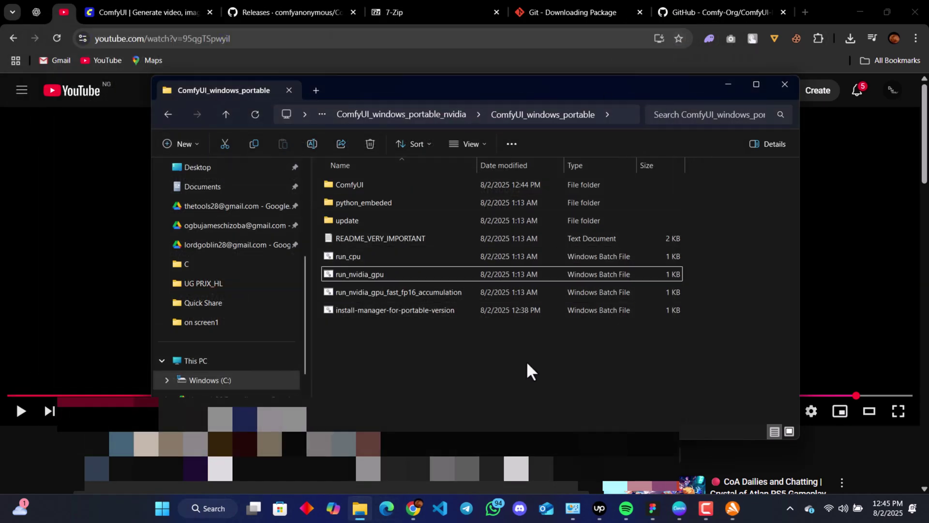
{"action": "double_click", "coordinate": [349, 221]}
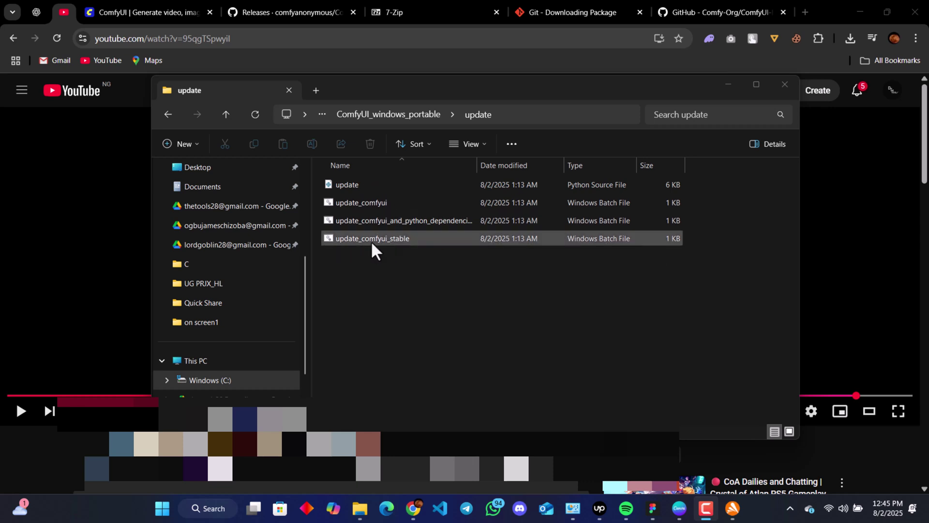
{"action": "left_click", "coordinate": [160, 110]}
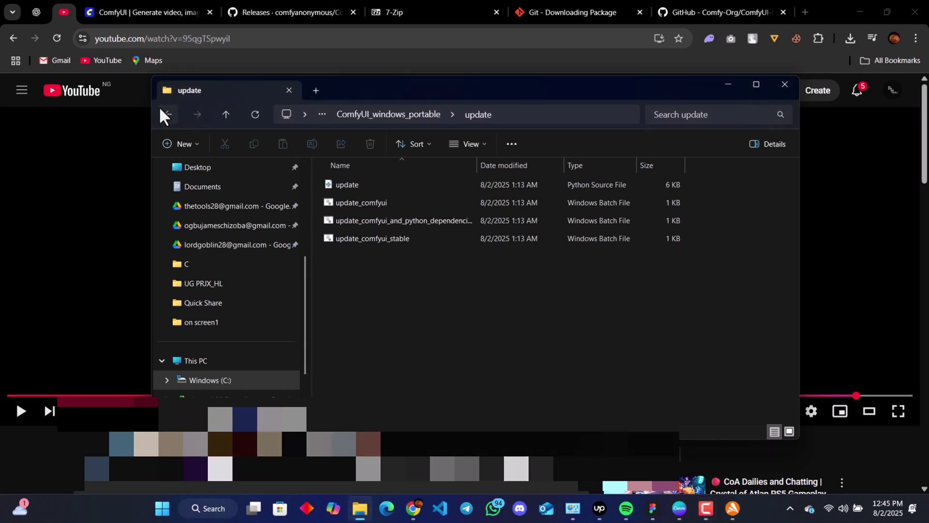
{"action": "left_click", "coordinate": [161, 111]}
{"action": "left_click", "coordinate": [384, 379]}
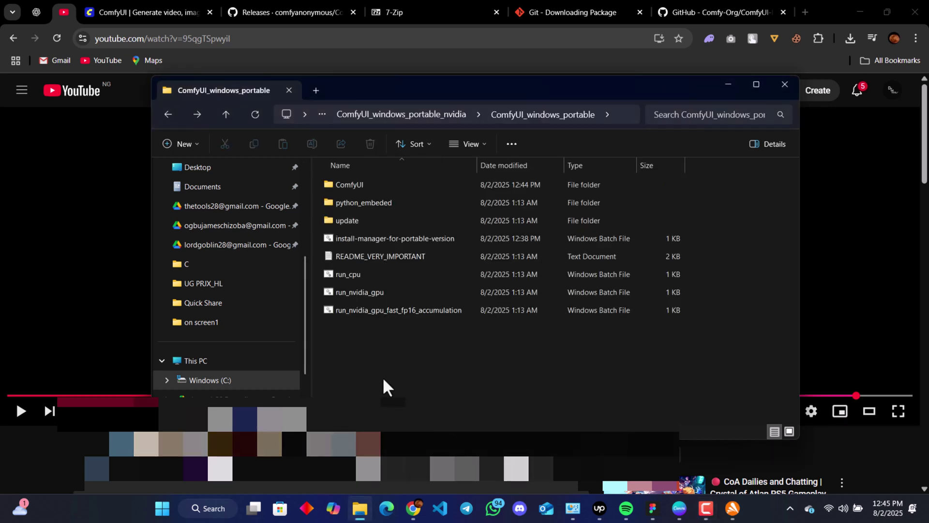